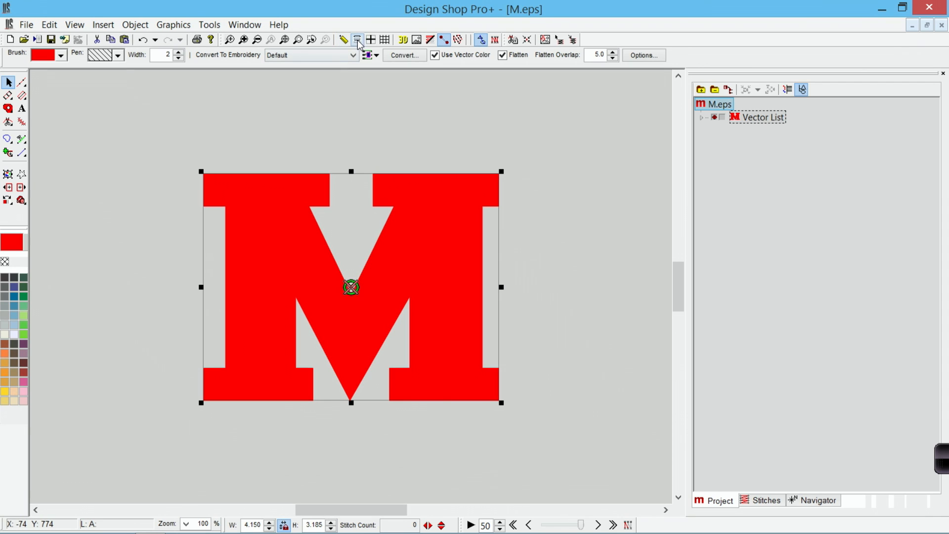
# Display the Round (5.85 in.) hoop for the Arc - Melco AMAYA machine around the M design.
pyautogui.click(358, 41)
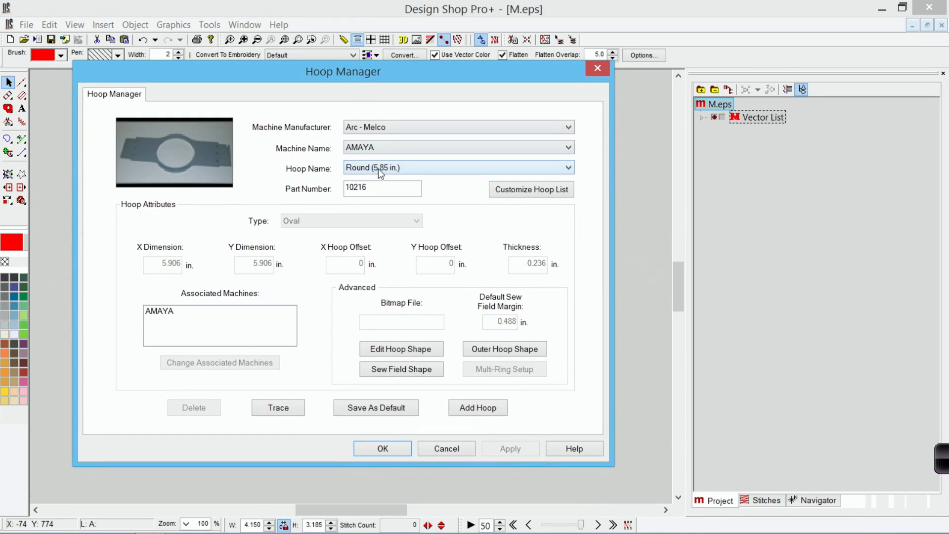
pyautogui.click(378, 168)
pyautogui.click(380, 168)
pyautogui.click(405, 448)
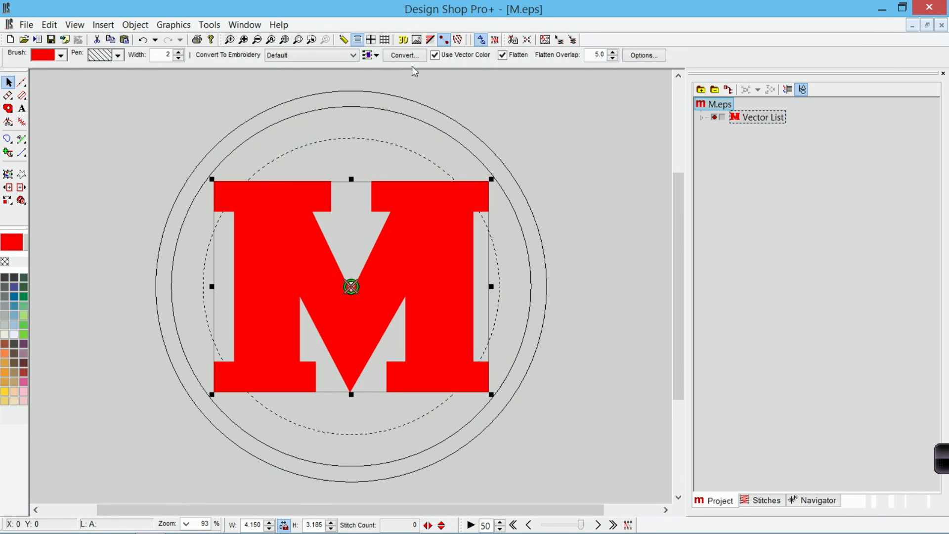
# Change the hoop to Round (7.02 in.) and turn off the hoop display.
pyautogui.click(361, 41)
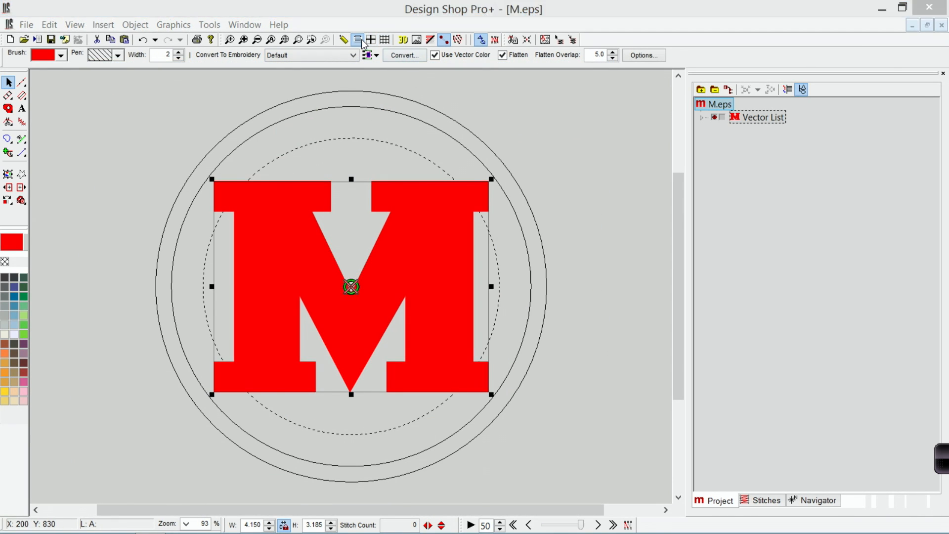
pyautogui.click(399, 169)
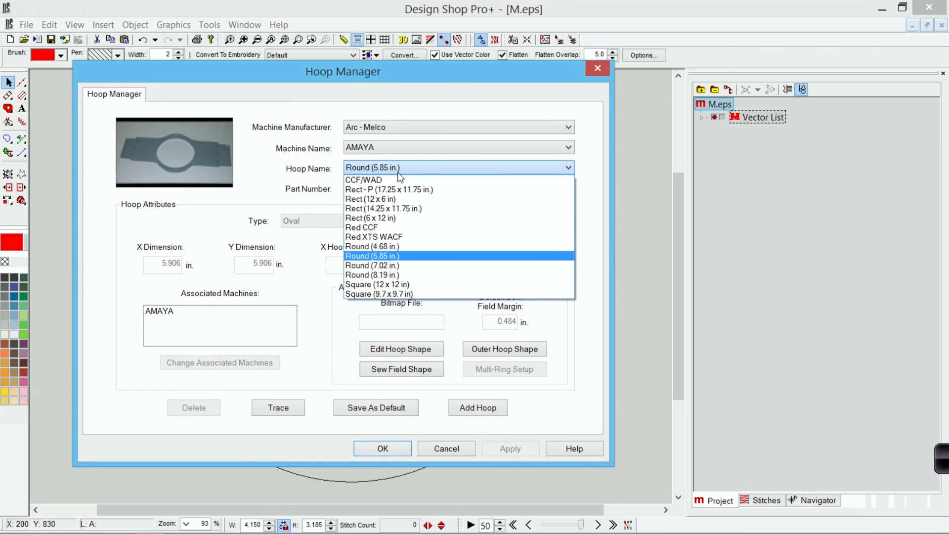
pyautogui.click(399, 267)
pyautogui.click(510, 449)
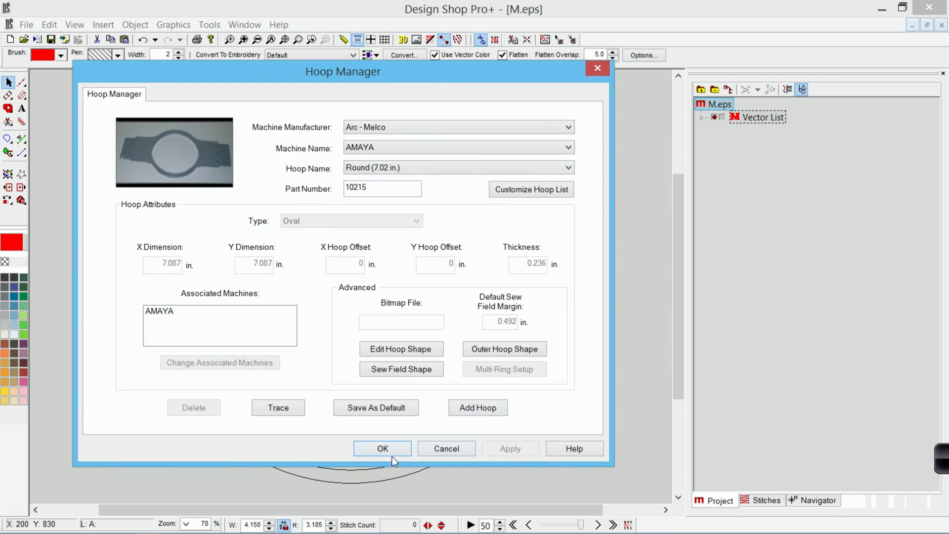
pyautogui.click(384, 448)
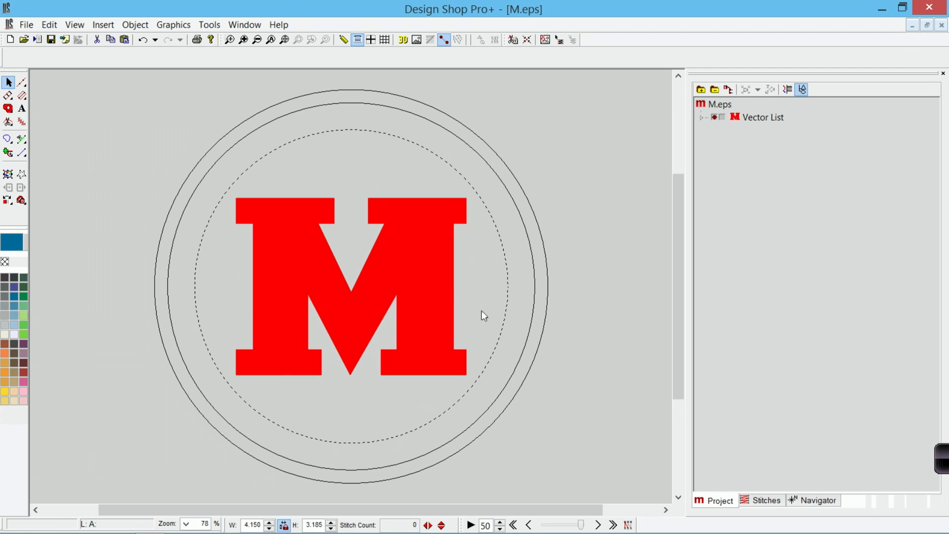
pyautogui.click(358, 40)
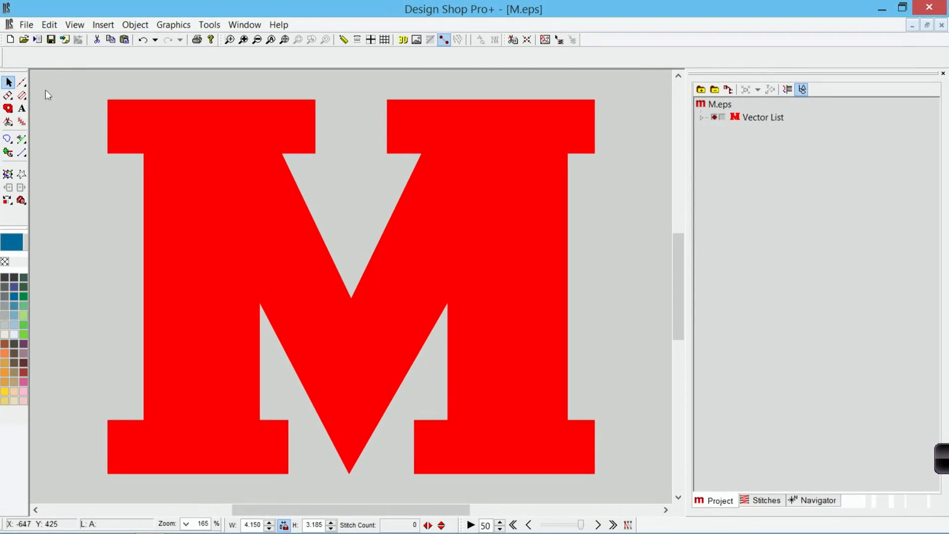
# Start a Normal walk stitch outline at the inner corner of the M's bottom-left foot and trace clockwise around the foot to the stem's outer corner.
pyautogui.click(22, 82)
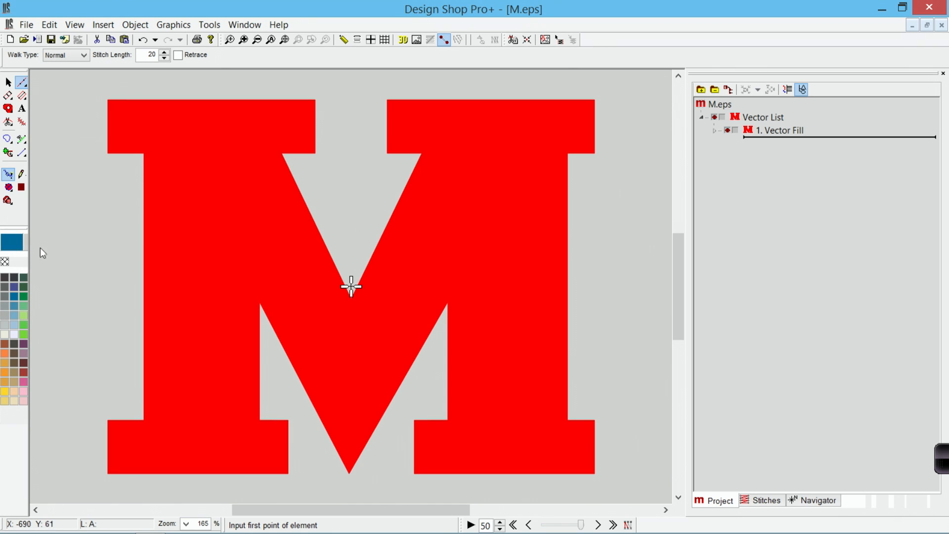
pyautogui.click(229, 39)
pyautogui.moveTo(89, 338); pyautogui.dragTo(334, 485)
pyautogui.click(480, 308)
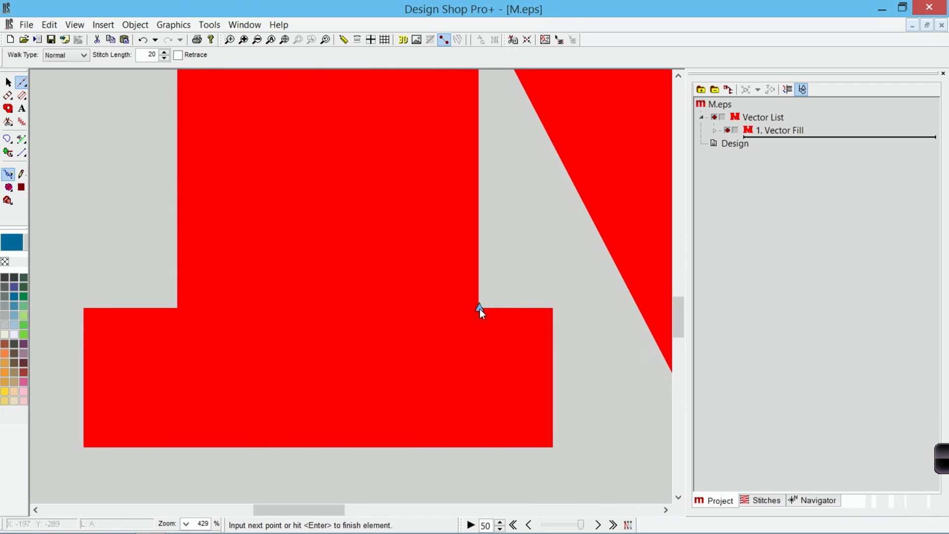
pyautogui.click(555, 308)
pyautogui.click(554, 448)
pyautogui.click(84, 447)
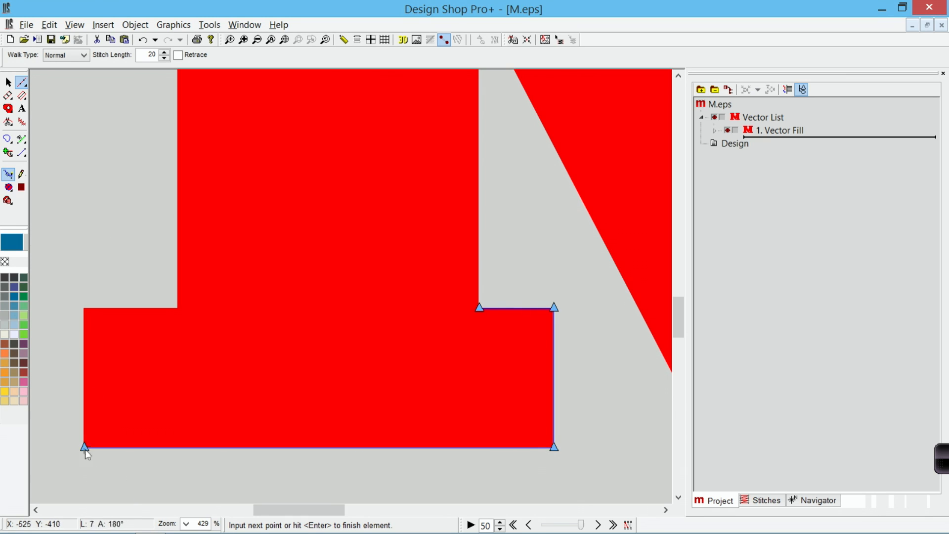
pyautogui.click(85, 305)
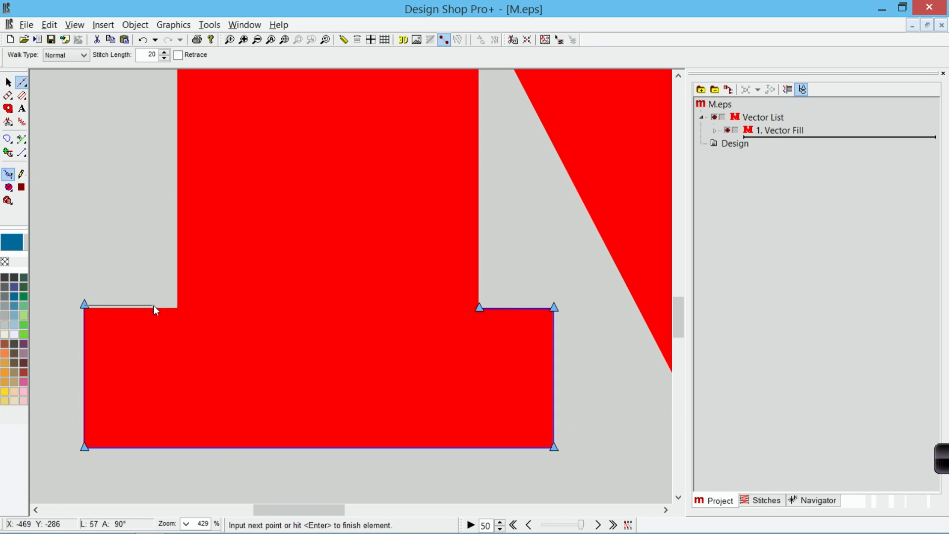
pyautogui.press('BackSpace')
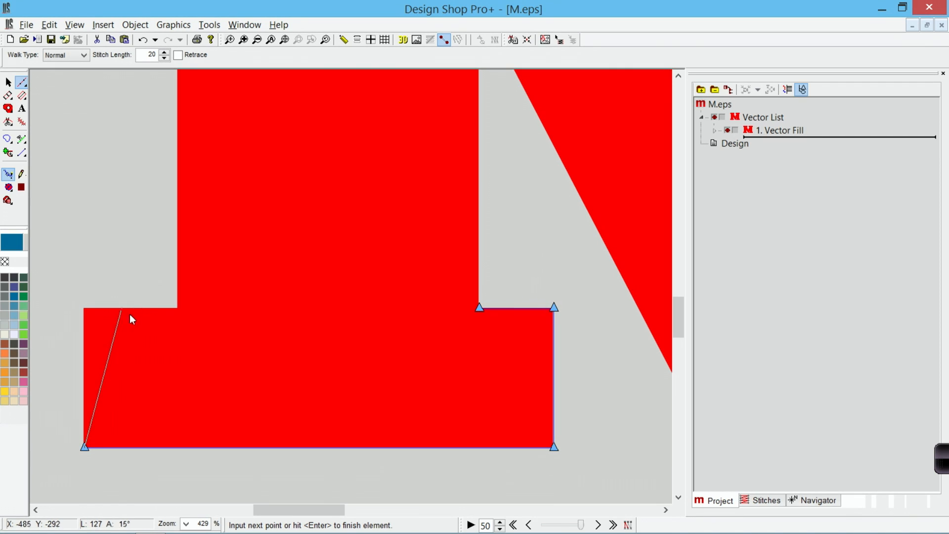
pyautogui.click(84, 309)
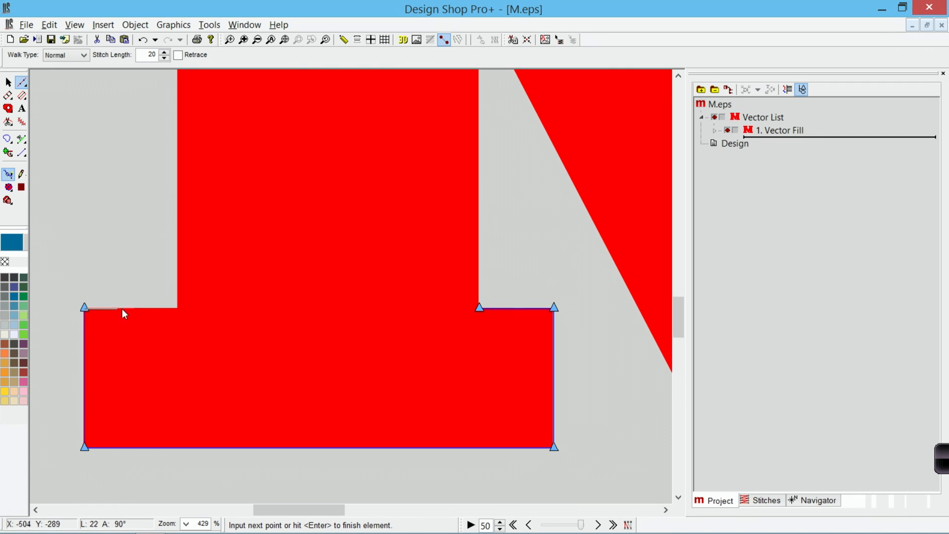
pyautogui.click(177, 308)
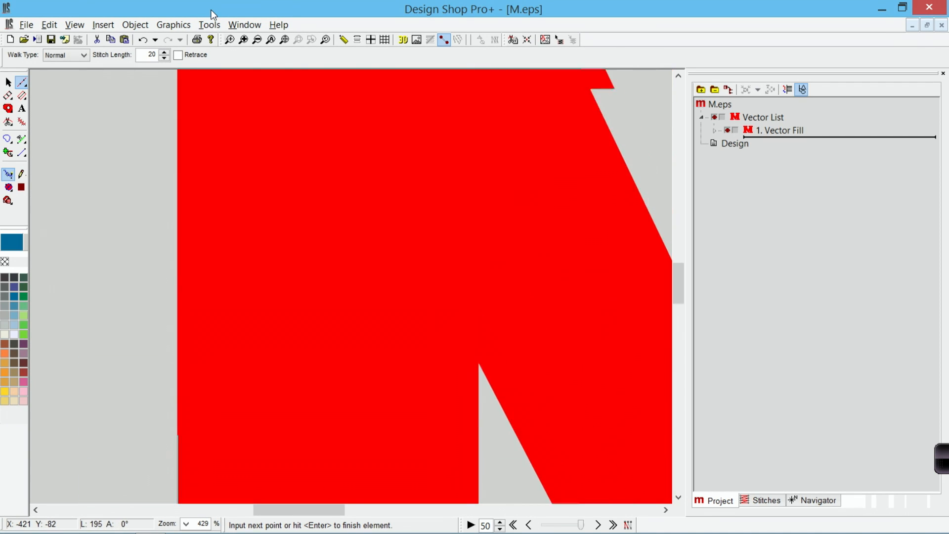
# Continue the walk outline up the left stem's outer edge and around the top-left serif to the start of the central V.
pyautogui.click(183, 233)
pyautogui.click(84, 235)
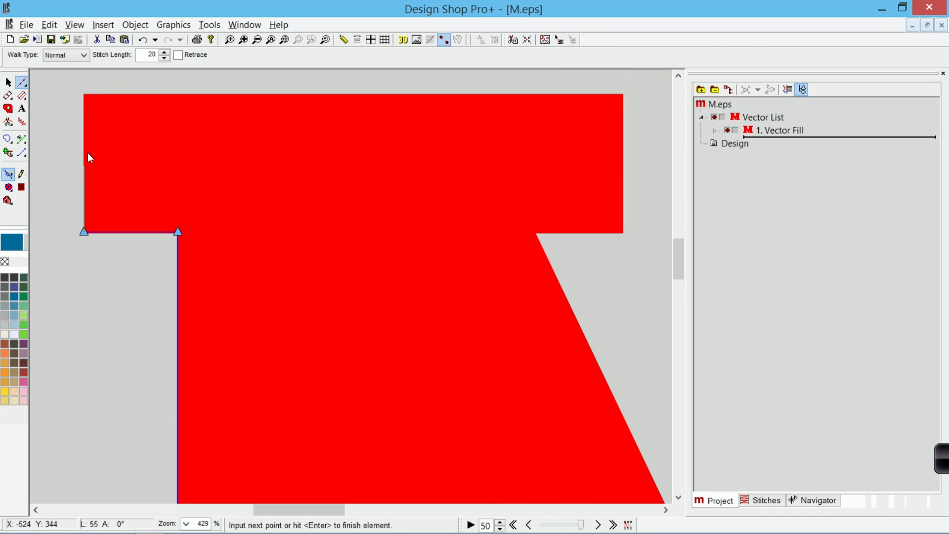
pyautogui.click(86, 94)
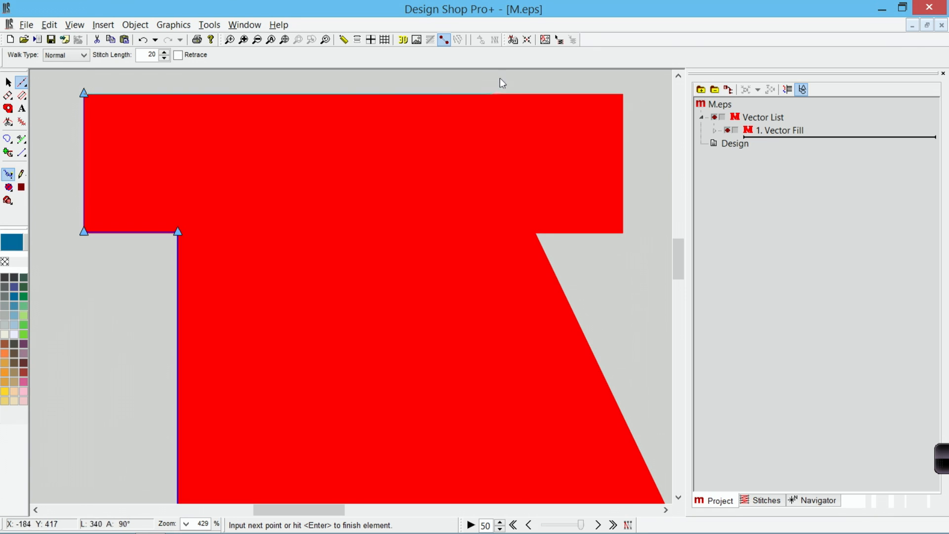
pyautogui.click(622, 95)
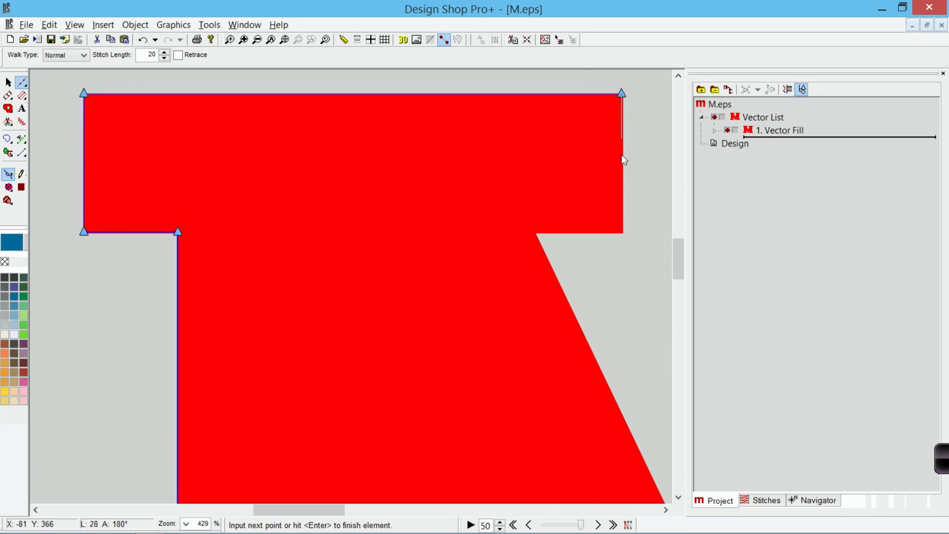
pyautogui.click(623, 233)
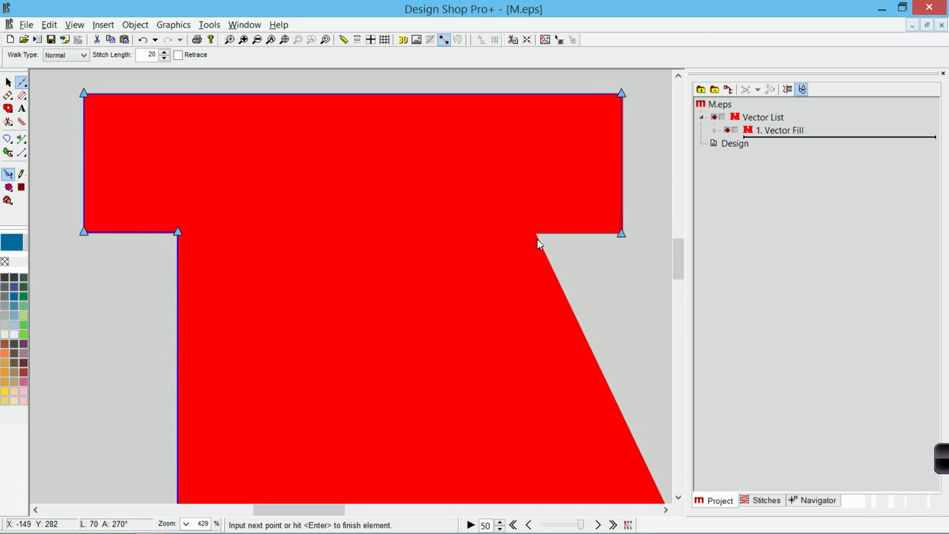
pyautogui.click(536, 240)
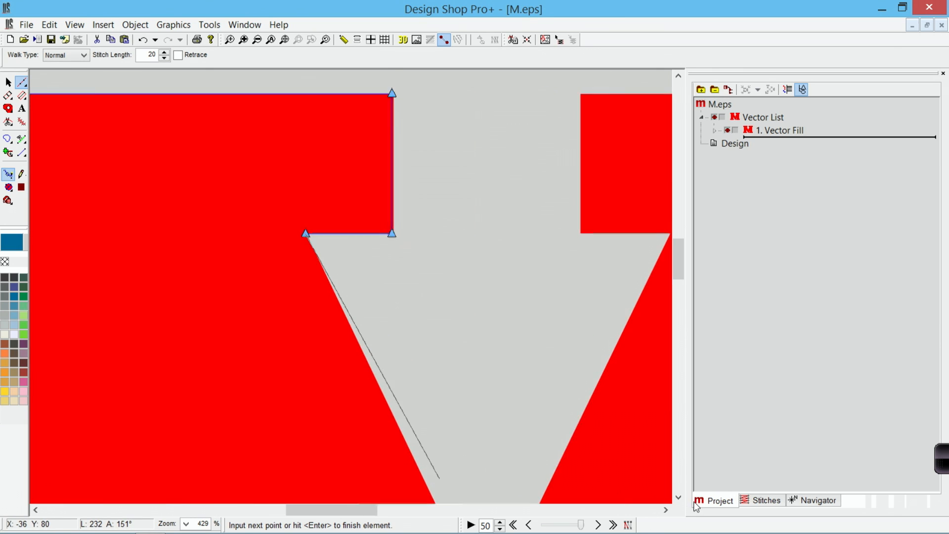
# Trace the walk outline through the central V notch and around the top-right serif to the right stem's outer edge.
pyautogui.click(410, 407)
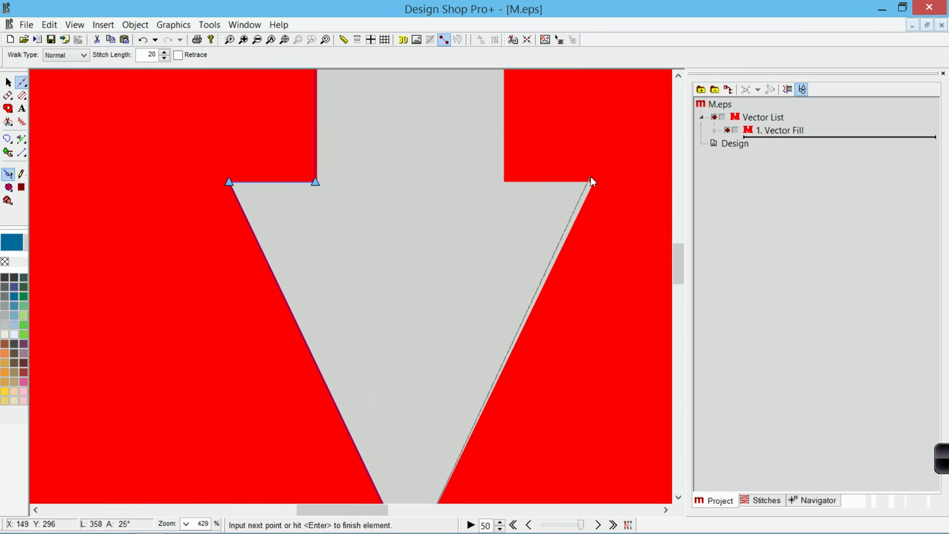
pyautogui.click(594, 181)
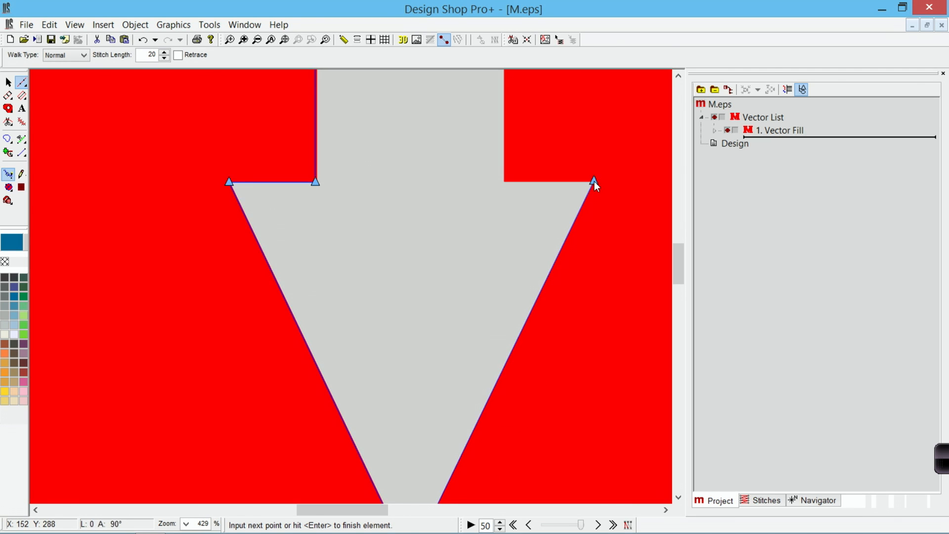
pyautogui.click(504, 189)
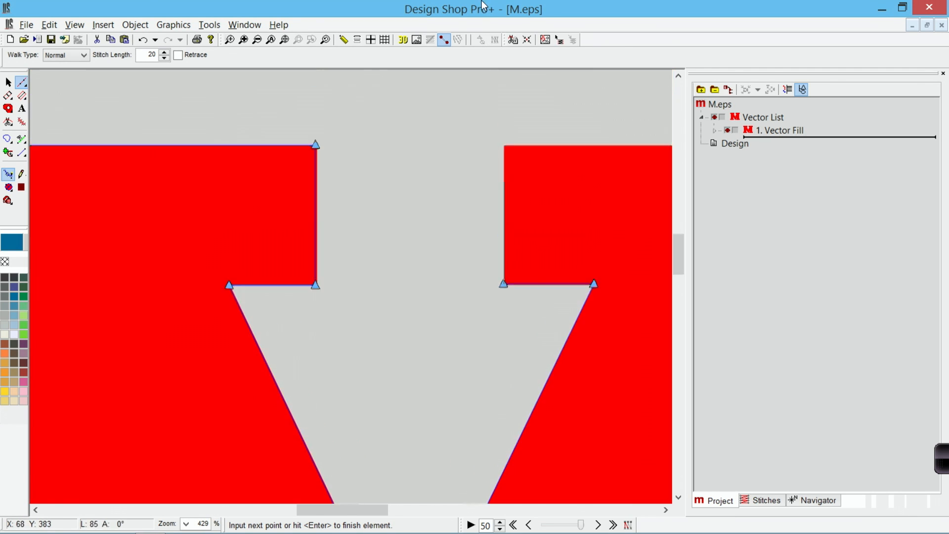
pyautogui.click(505, 197)
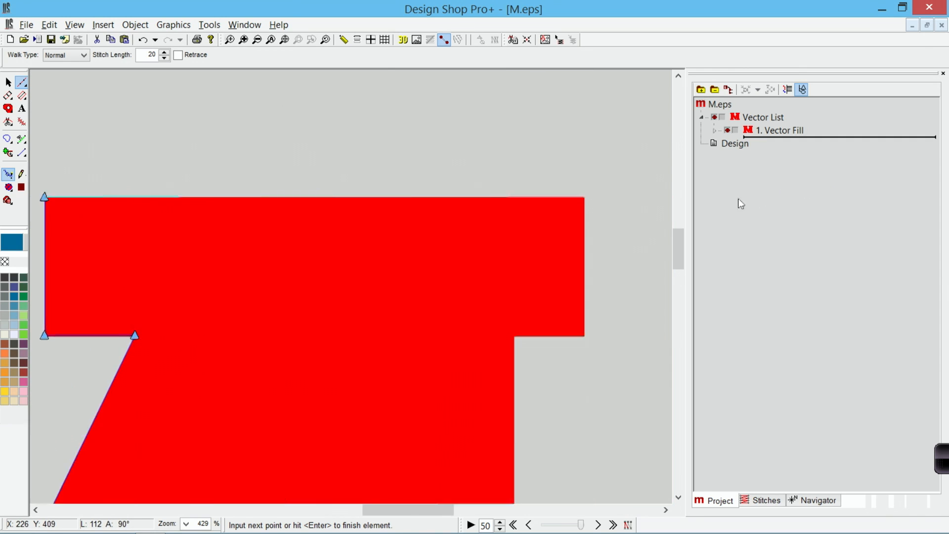
pyautogui.click(509, 204)
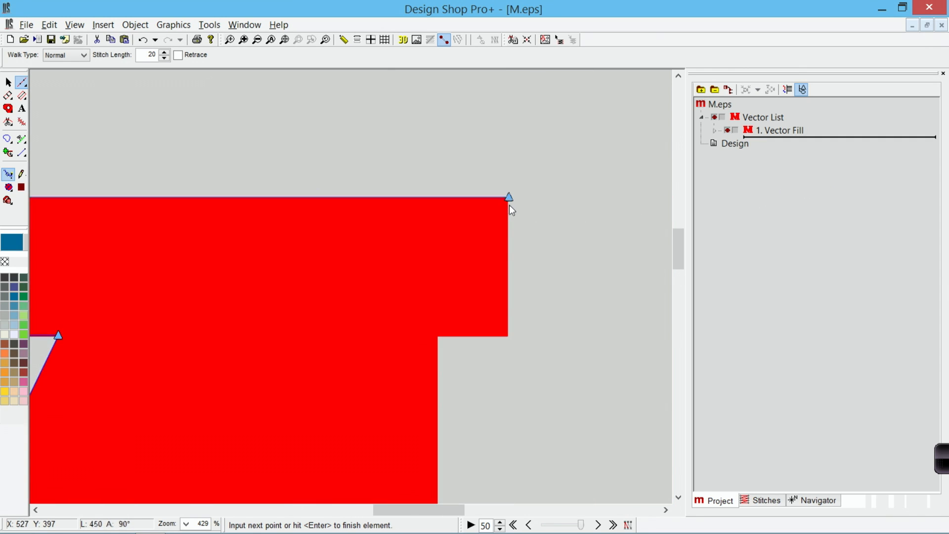
pyautogui.click(514, 337)
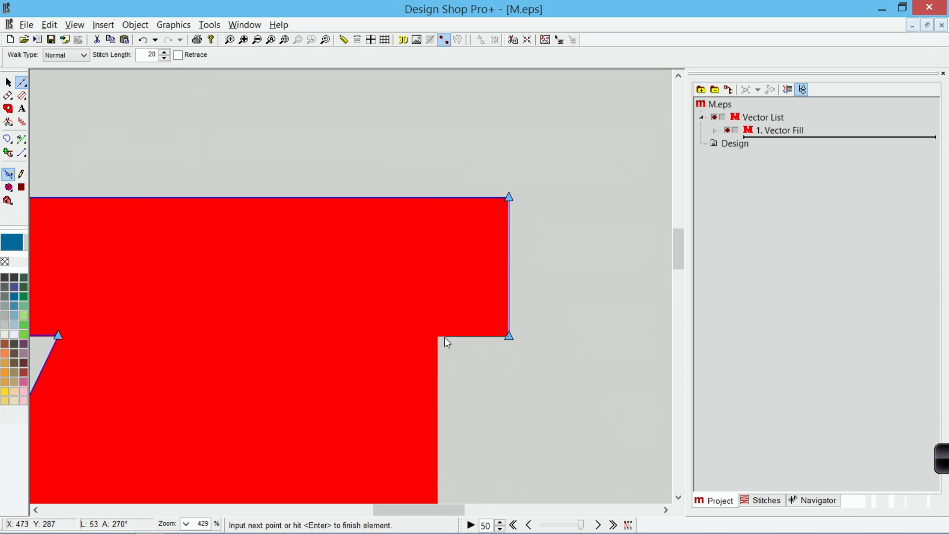
pyautogui.click(437, 338)
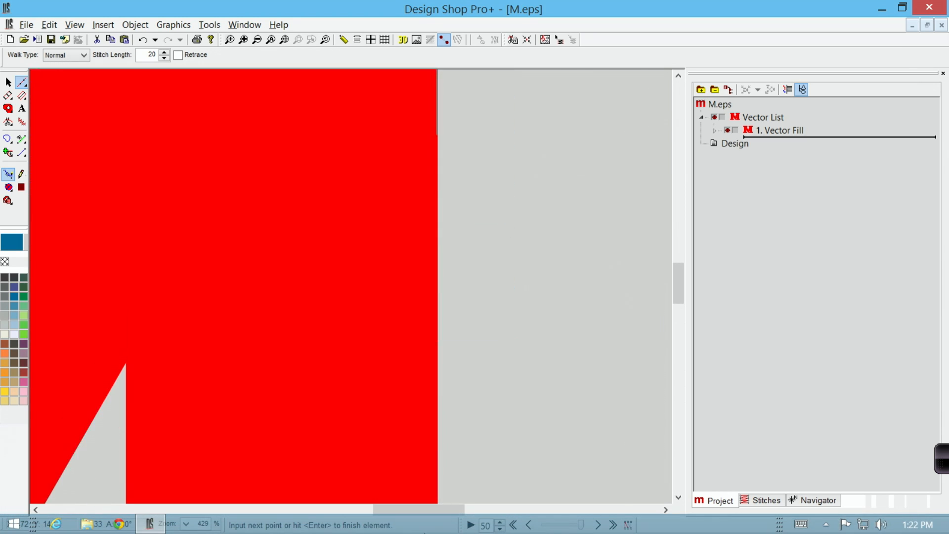
# Continue the walk outline down the right stem's outer edge and around the bottom-right foot to the stem's inner corner.
pyautogui.click(438, 359)
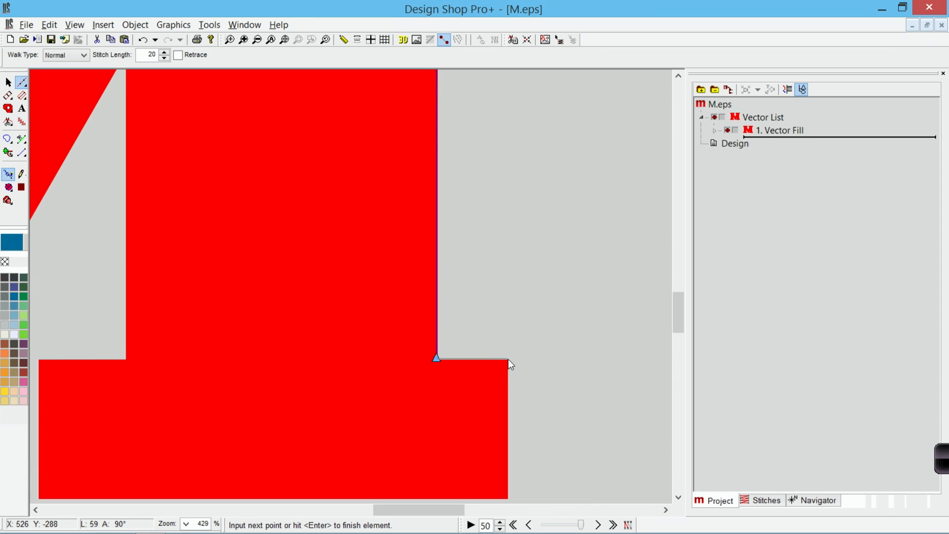
pyautogui.click(508, 359)
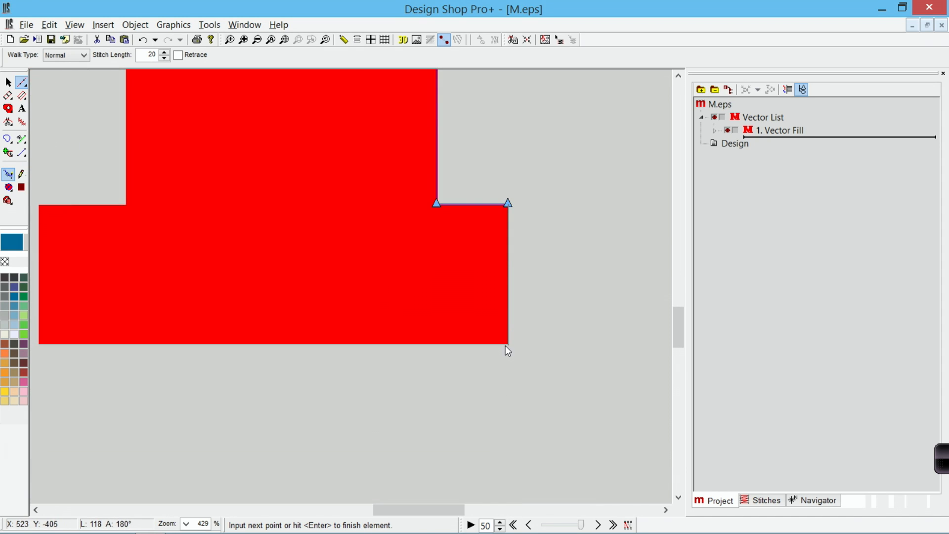
pyautogui.click(505, 345)
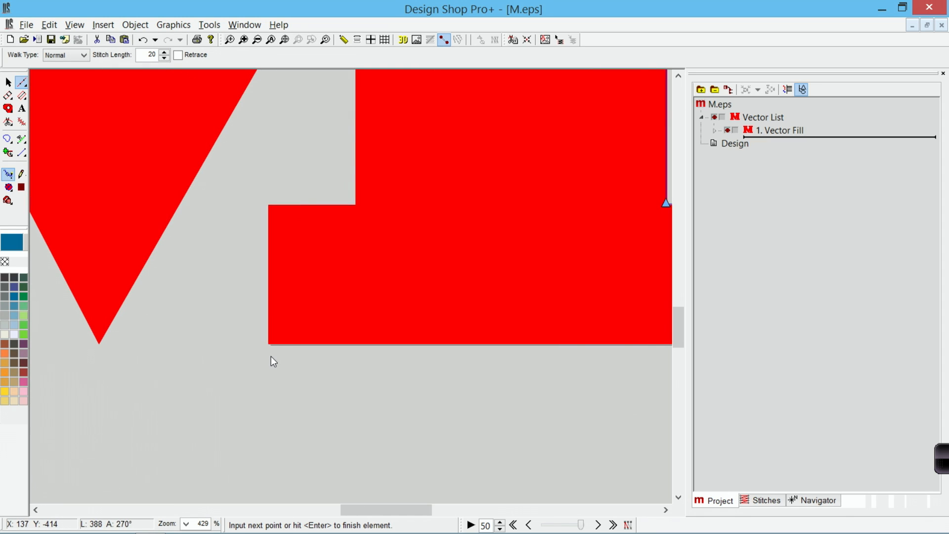
pyautogui.click(269, 345)
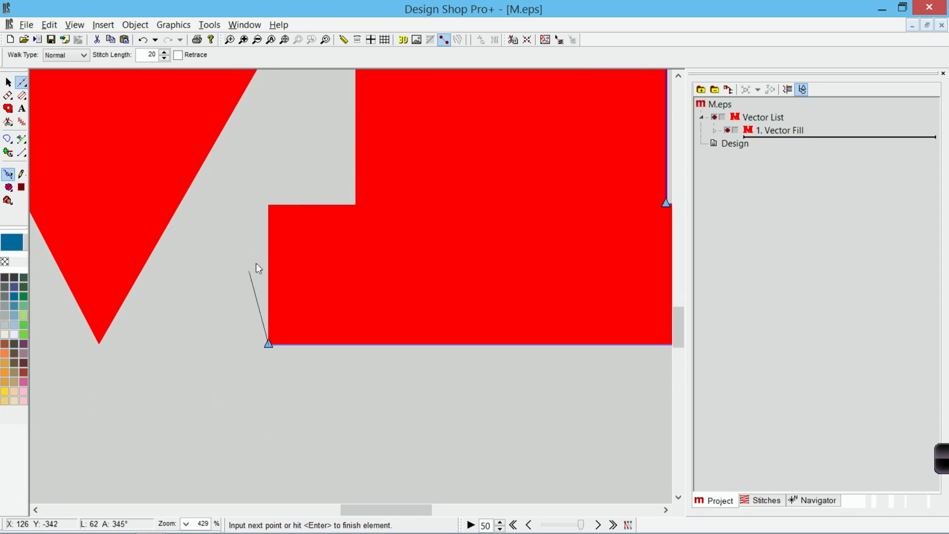
pyautogui.click(272, 206)
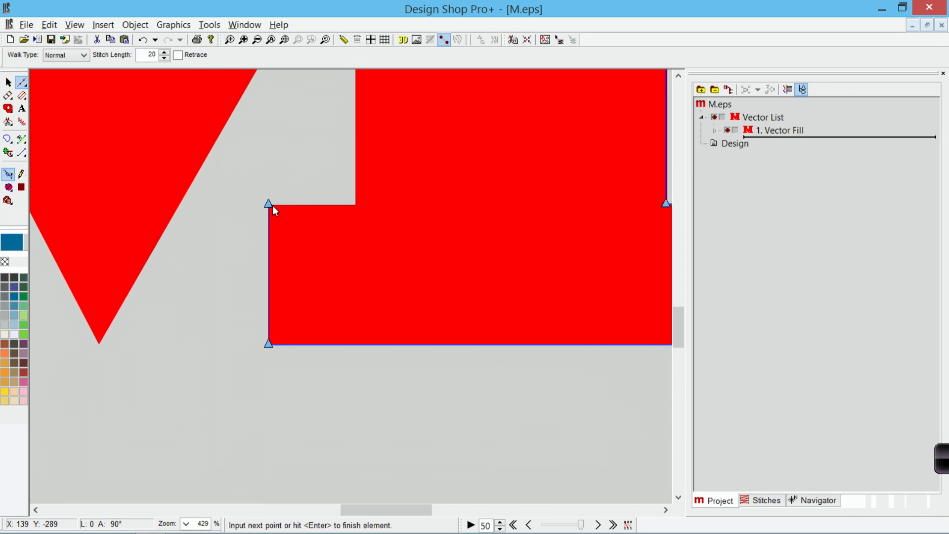
pyautogui.click(357, 207)
# Continue the walk outline up the right stem's inner edge and down the right diagonal to the M's bottom centre point.
pyautogui.scroll(6, 357, 206)
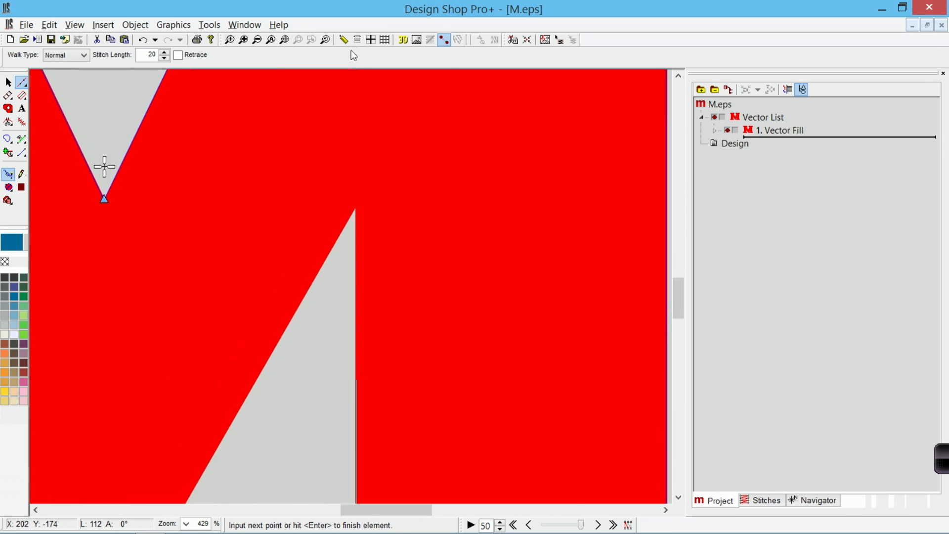
pyautogui.click(358, 261)
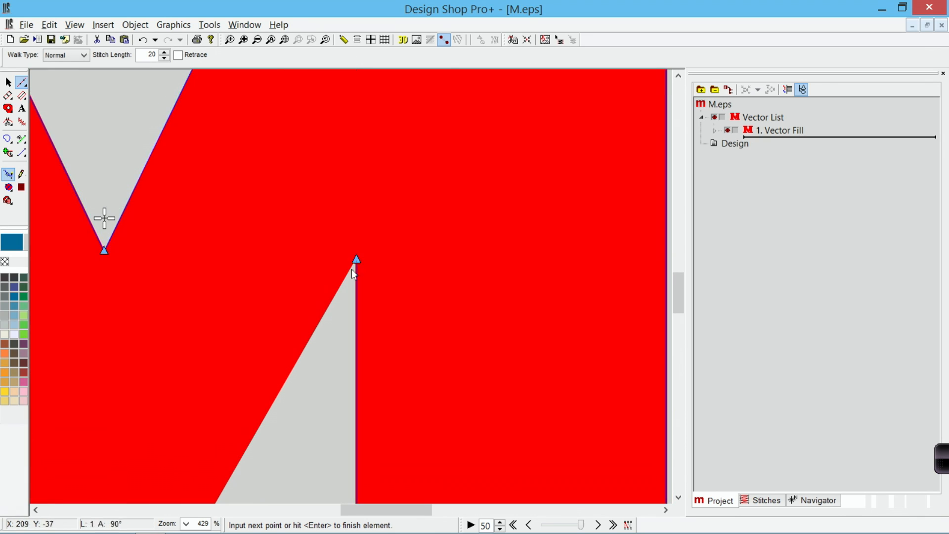
pyautogui.scroll(-5, 247, 395)
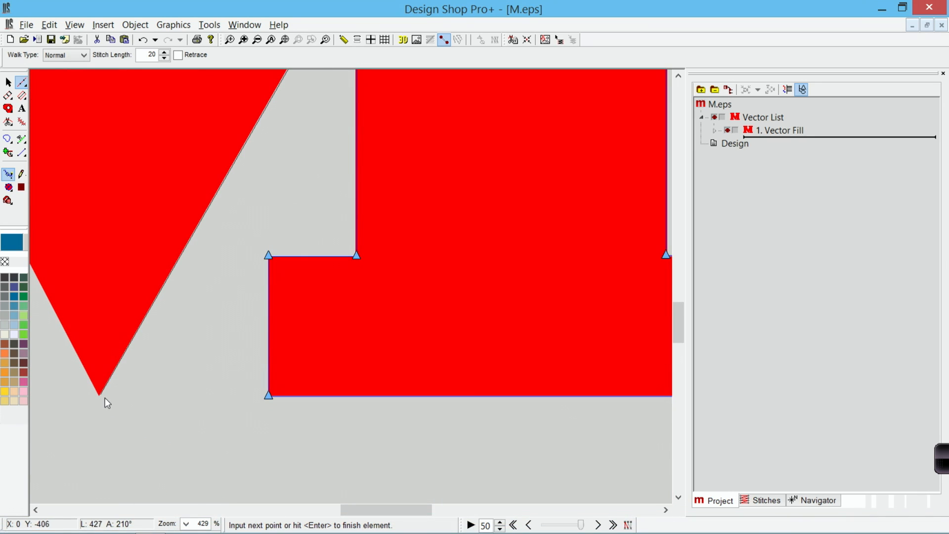
pyautogui.click(103, 398)
# Finish the closed walk outline via the left inner notch's apex, and show the whole design in 3D.
pyautogui.hscroll(-4, 103, 398)
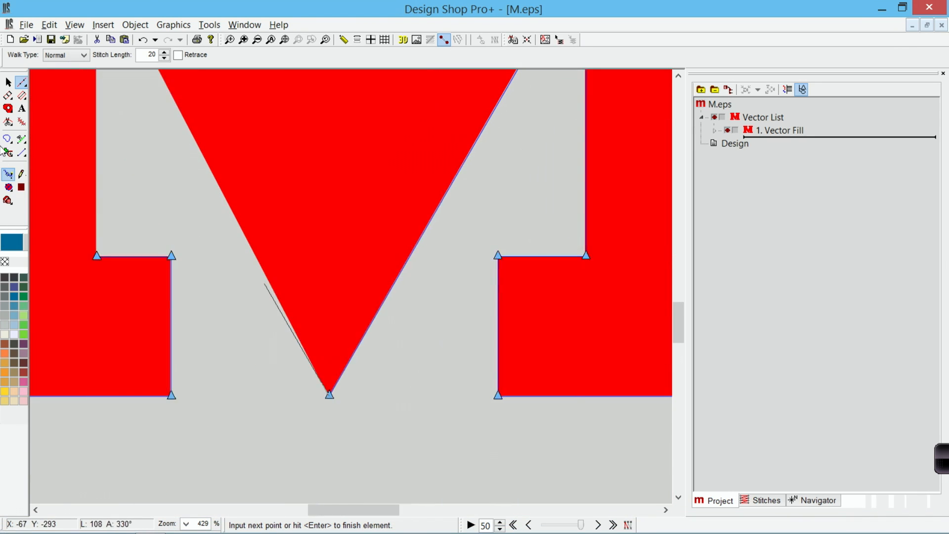
pyautogui.scroll(2, 228, 84)
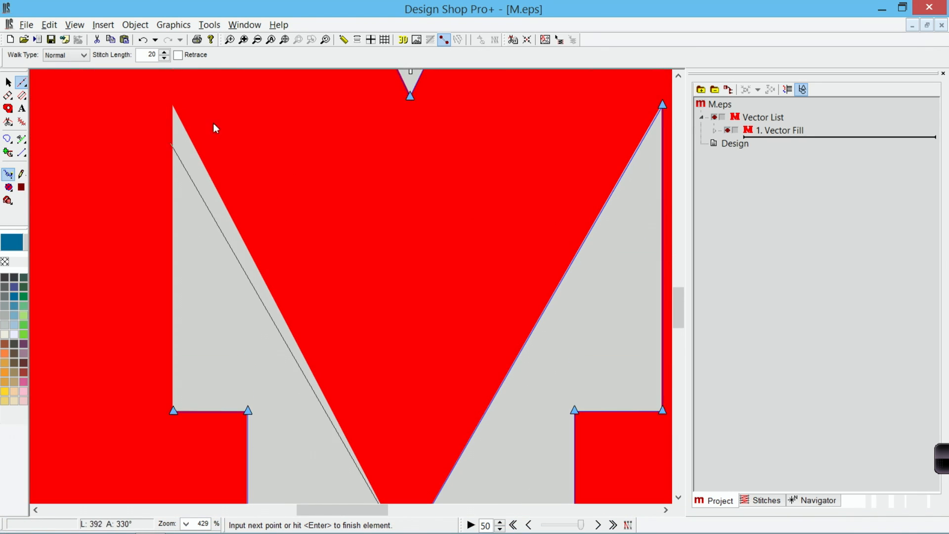
pyautogui.click(173, 105)
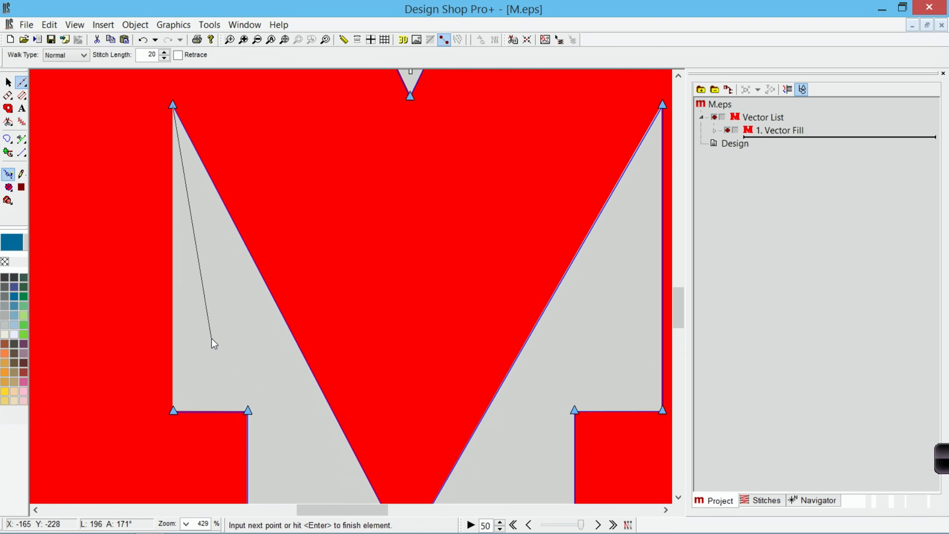
pyautogui.press('Return')
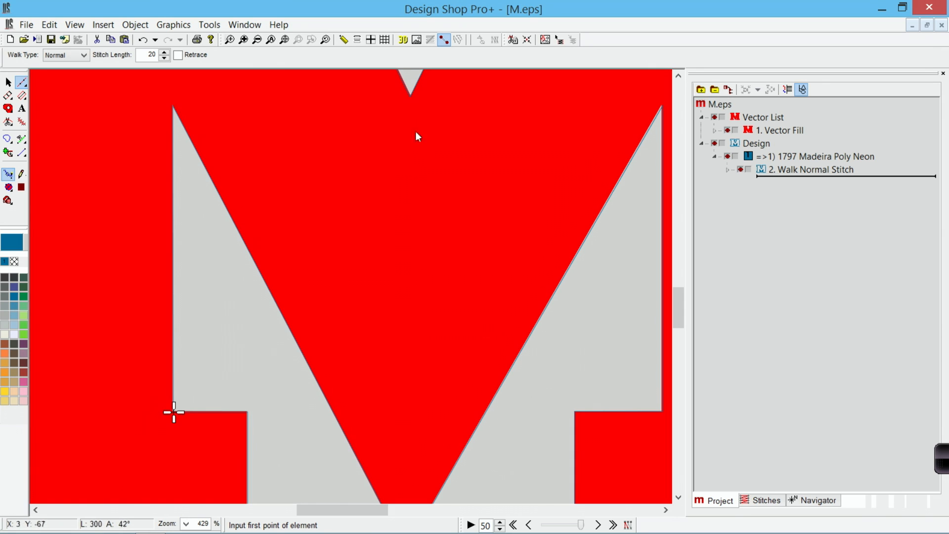
pyautogui.click(403, 40)
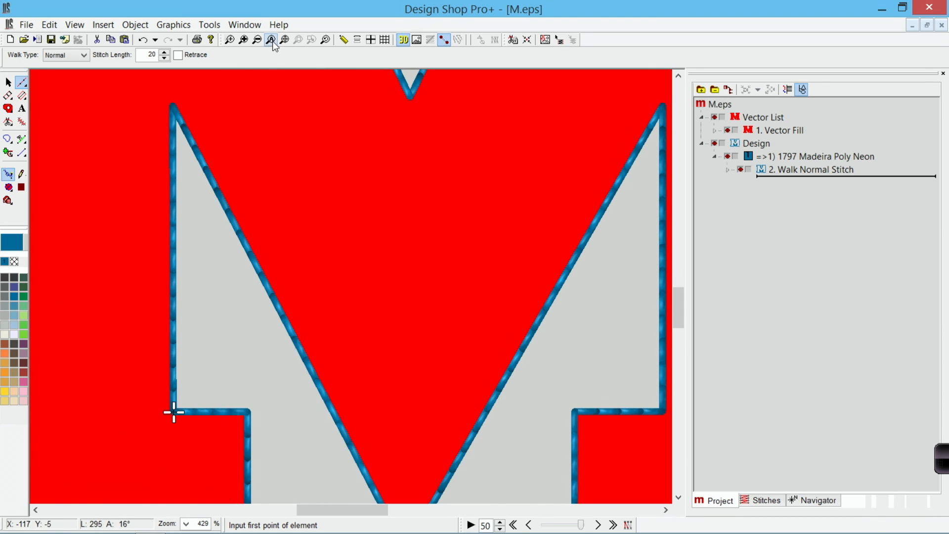
pyautogui.click(286, 40)
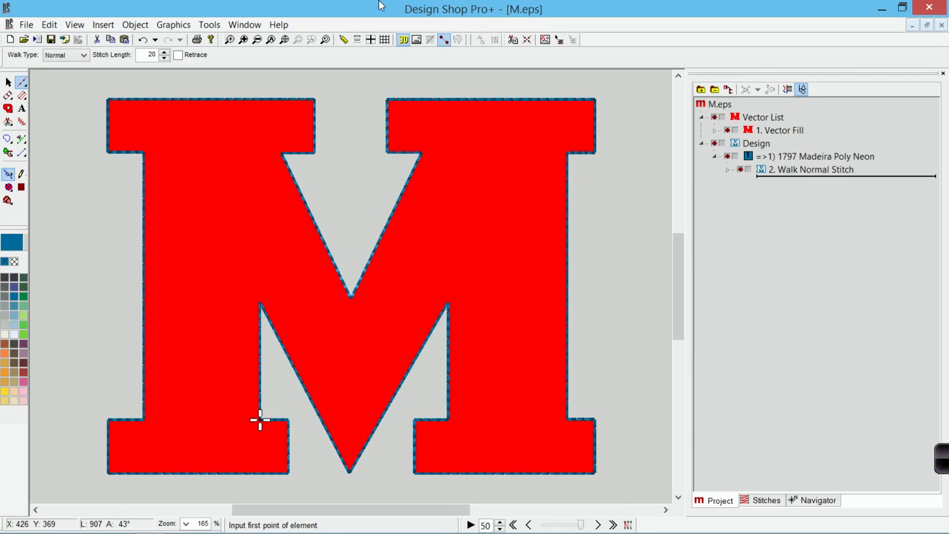
# Start a green satin single-line outline at the inner corner of the M's bottom-left foot and trace clockwise around it to the stem's outer corner.
pyautogui.click(23, 96)
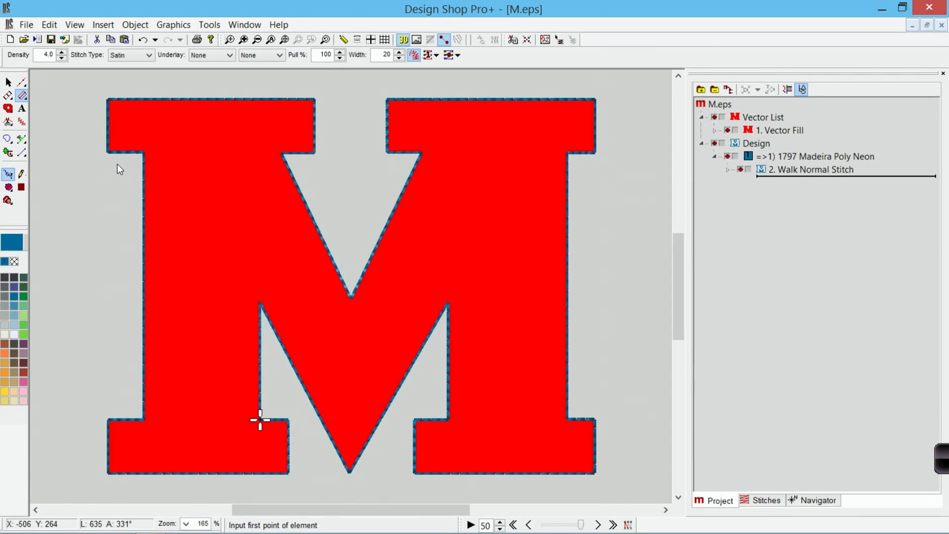
pyautogui.click(23, 306)
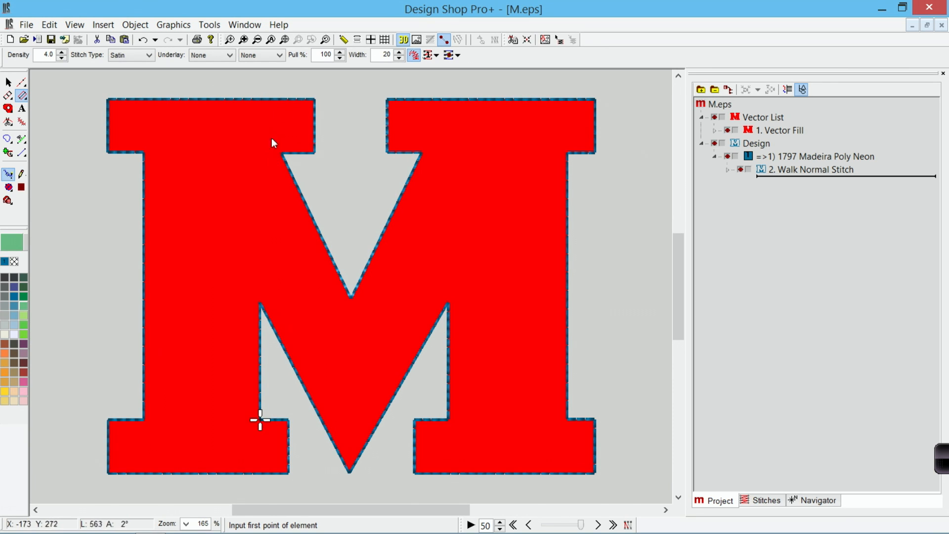
pyautogui.click(229, 40)
pyautogui.moveTo(95, 266); pyautogui.dragTo(338, 489)
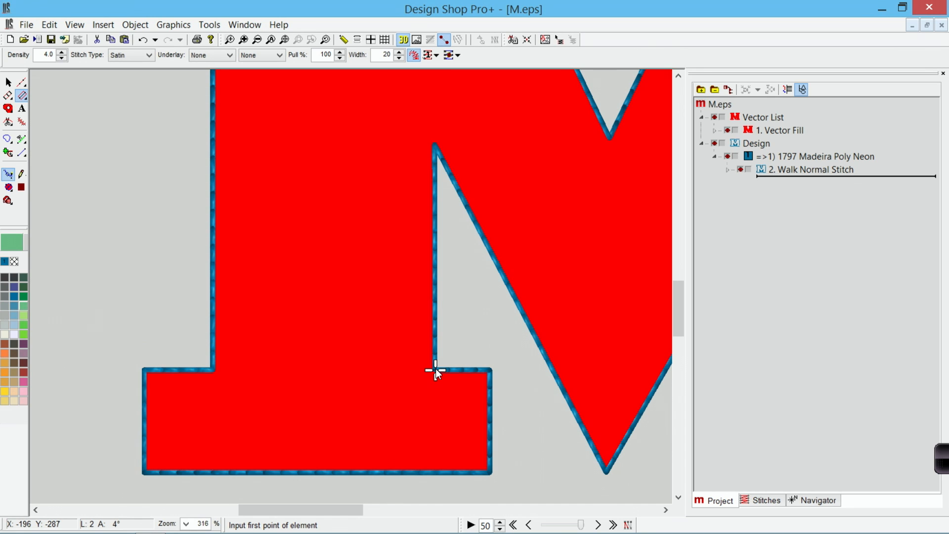
pyautogui.click(436, 369)
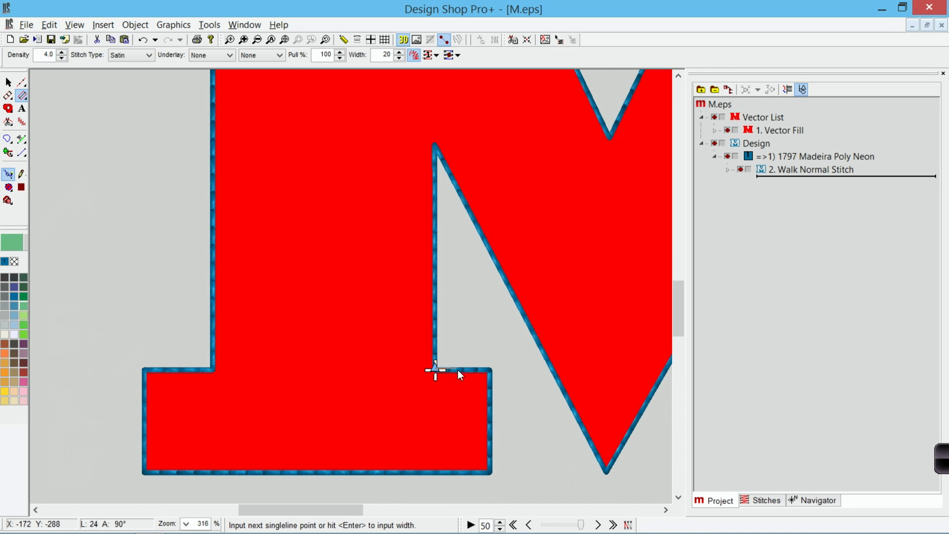
pyautogui.click(488, 369)
pyautogui.click(491, 473)
pyautogui.click(144, 473)
pyautogui.click(144, 370)
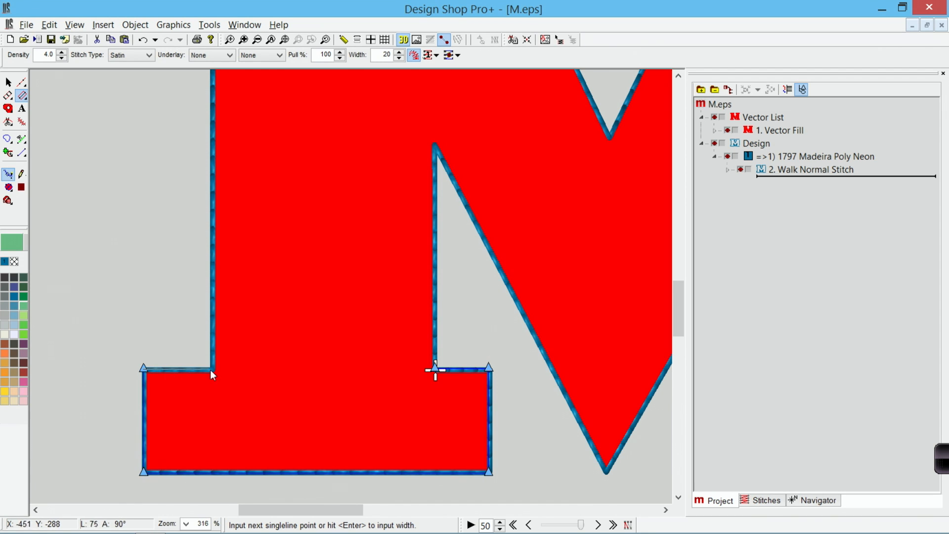
pyautogui.click(213, 370)
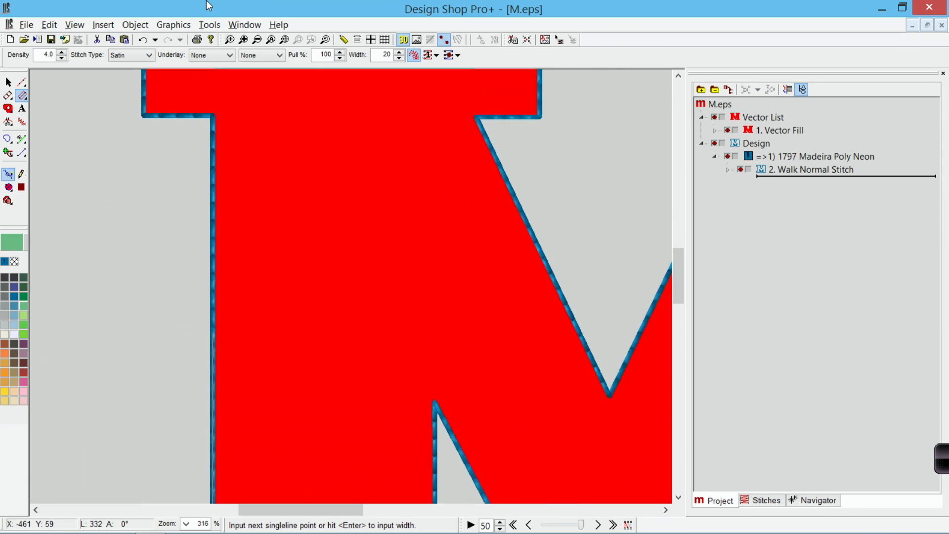
# Continue the single-line outline up the left stem's outer edge and around the top-left serif to the start of the central V.
pyautogui.click(213, 218)
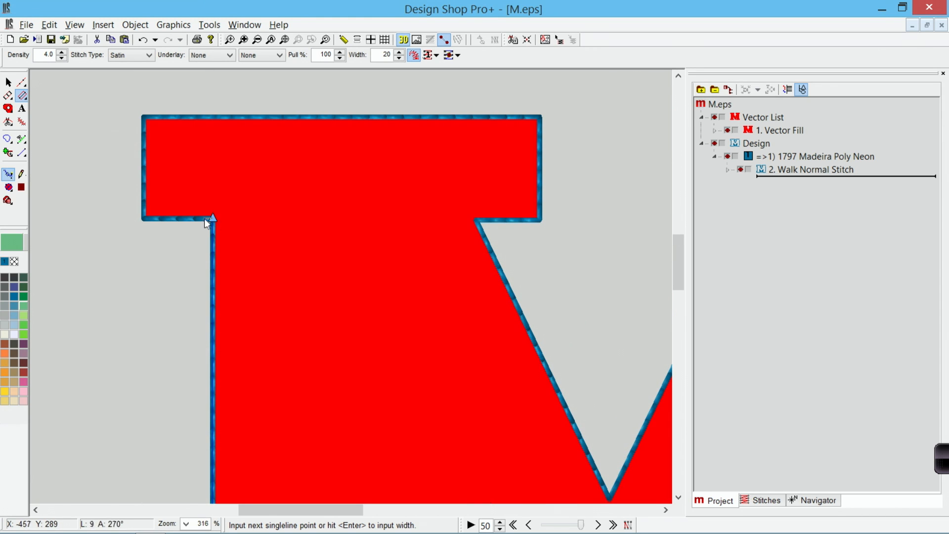
pyautogui.click(144, 218)
pyautogui.click(144, 118)
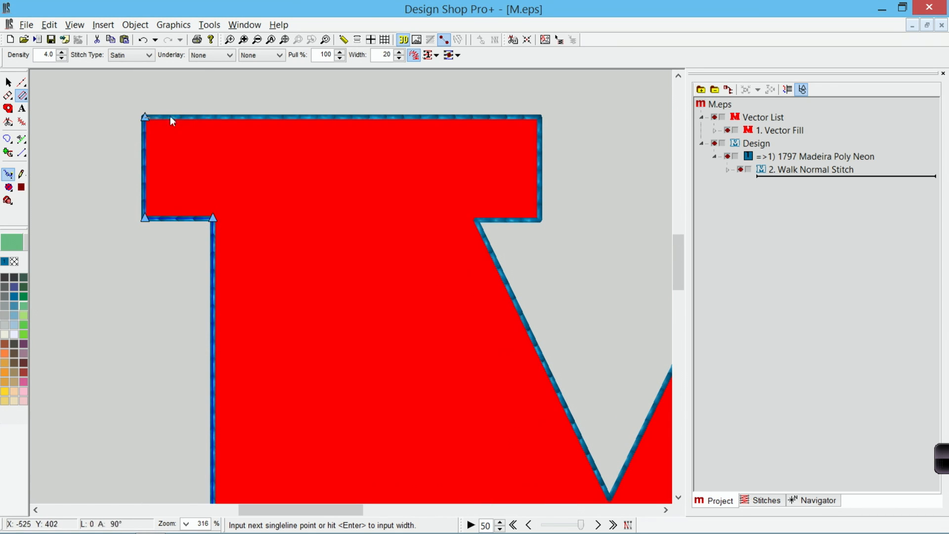
pyautogui.click(538, 115)
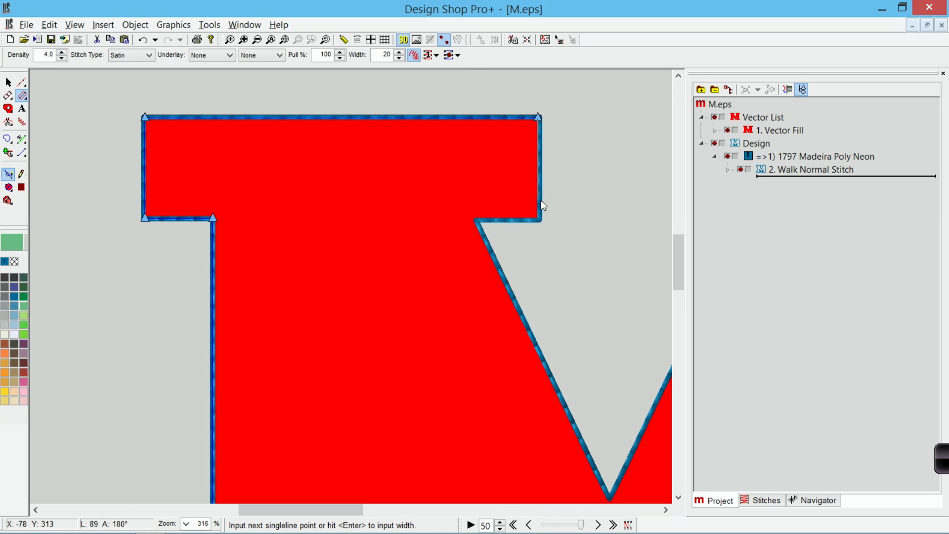
pyautogui.click(540, 220)
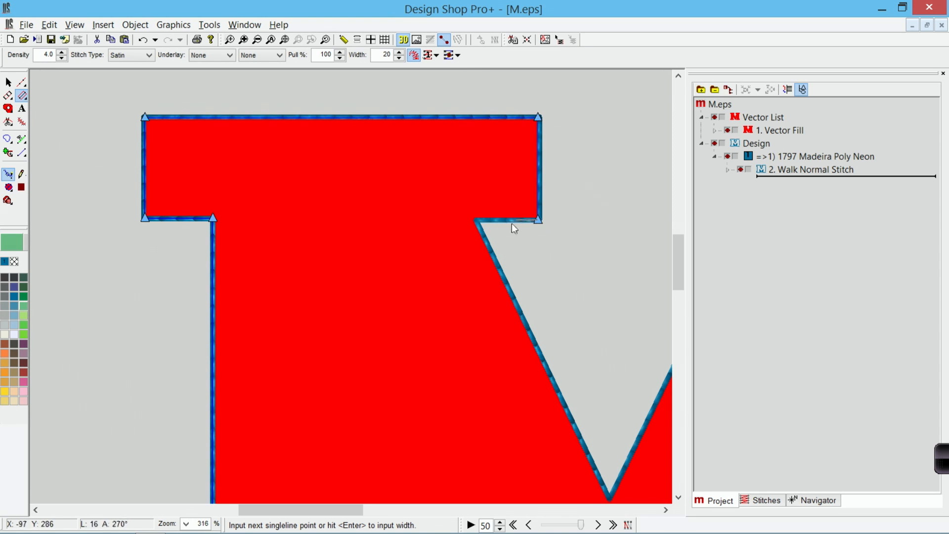
pyautogui.click(475, 220)
# Trace the single-line outline through the central V notch and around the top-right serif to the right stem's outer edge.
pyautogui.scroll(-3, 624, 418)
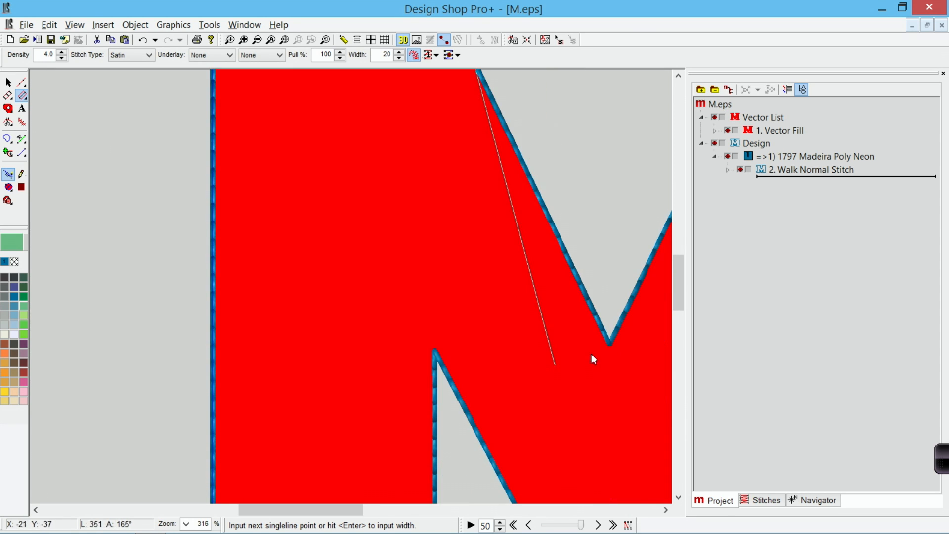
pyautogui.click(611, 345)
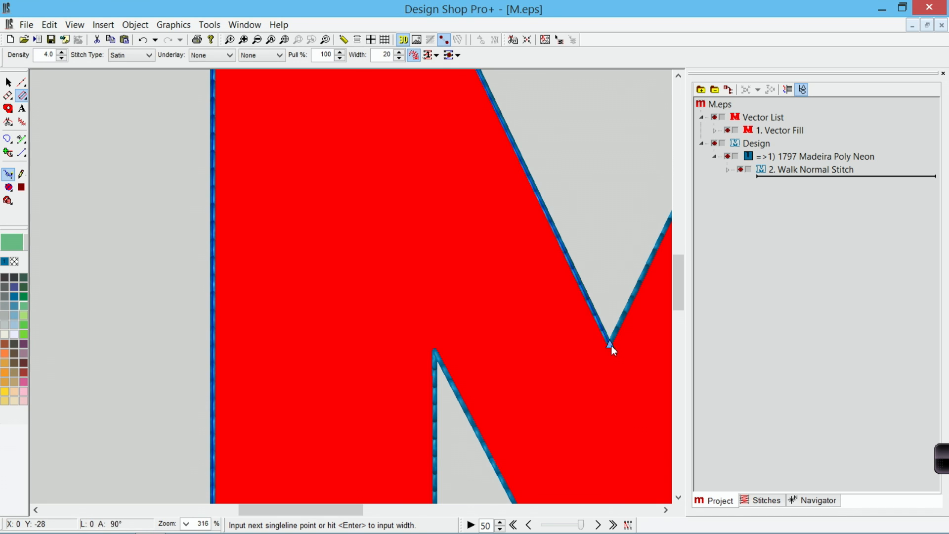
pyautogui.click(439, 218)
pyautogui.click(440, 219)
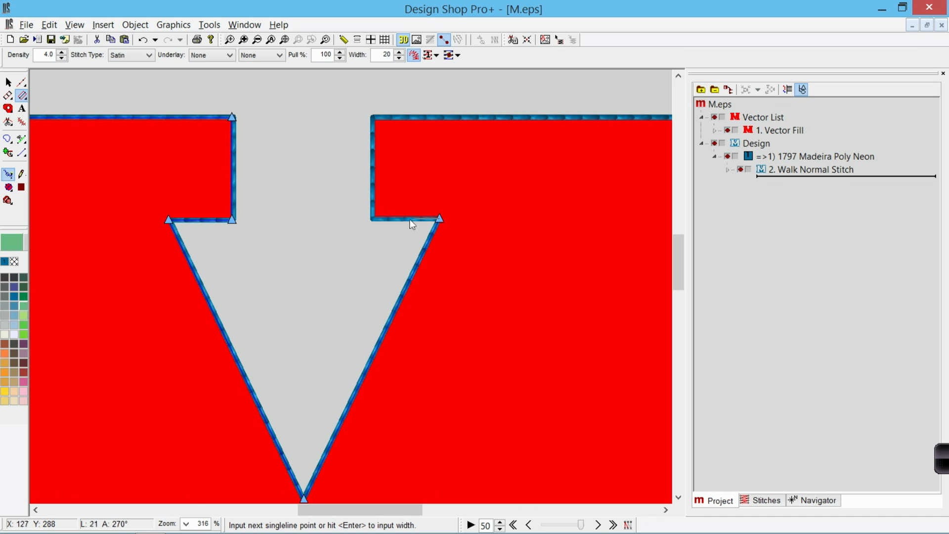
pyautogui.click(372, 220)
pyautogui.click(372, 117)
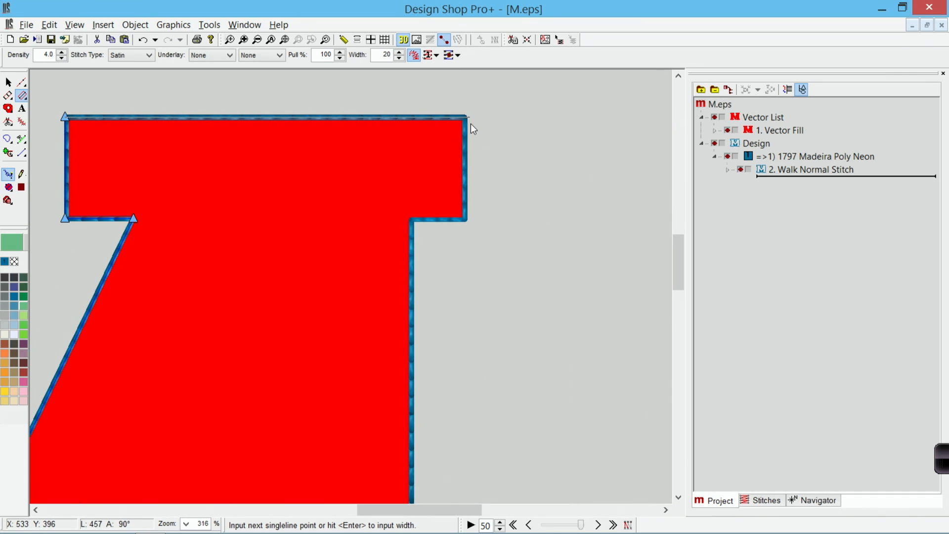
pyautogui.click(464, 119)
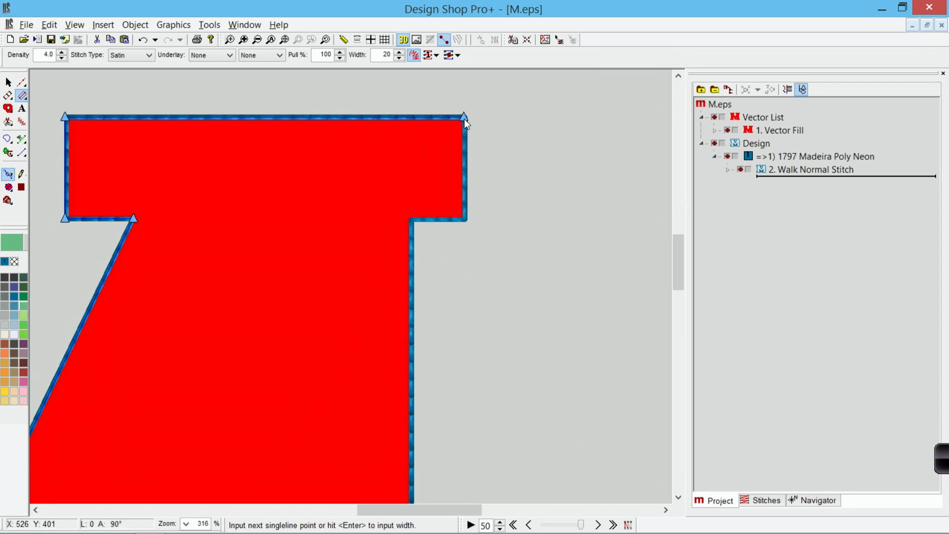
pyautogui.click(467, 221)
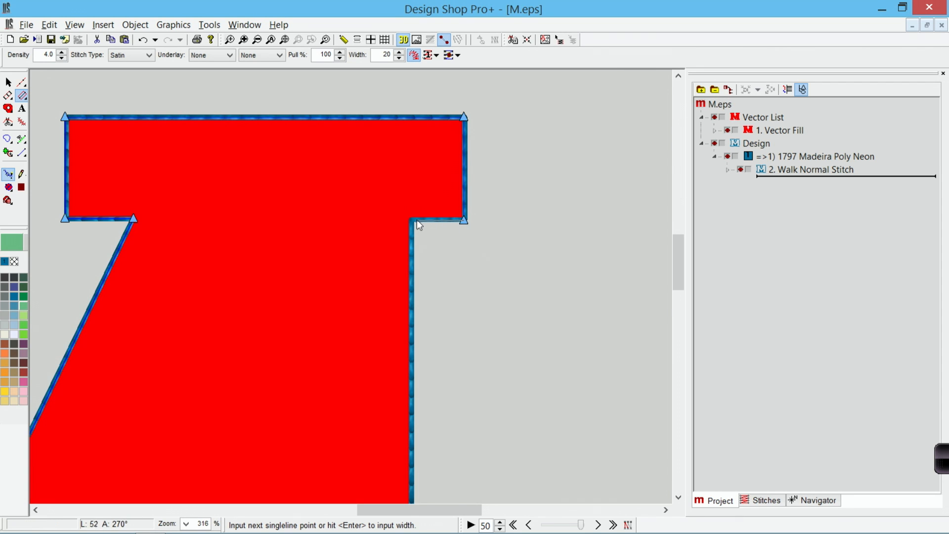
pyautogui.click(412, 221)
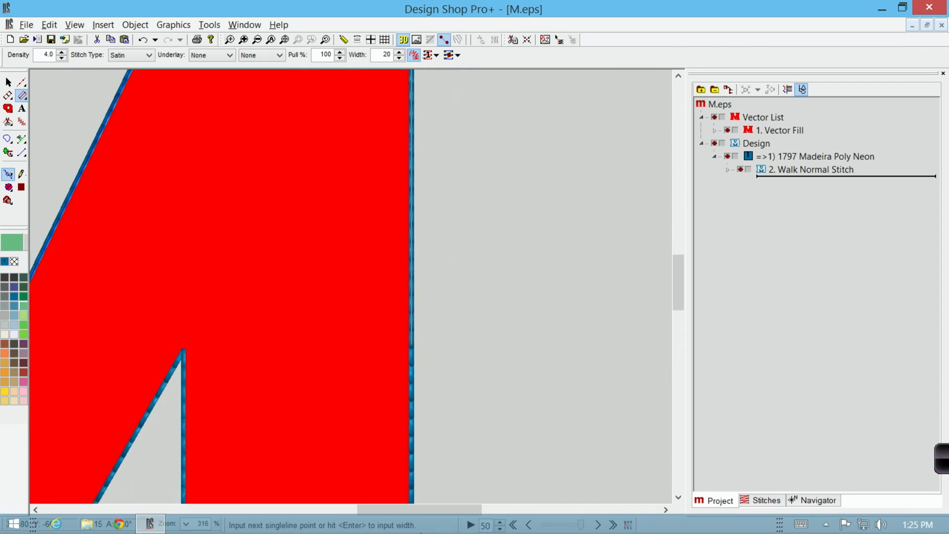
# Continue the single-line outline down the right stem's outer edge and around the bottom-right foot to the stem's inner corner.
pyautogui.click(412, 317)
pyautogui.click(465, 319)
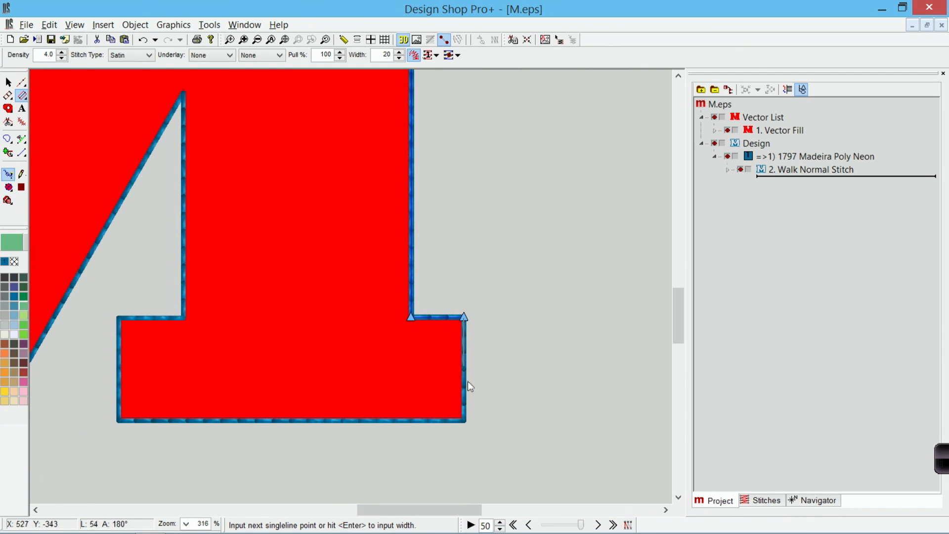
pyautogui.click(464, 421)
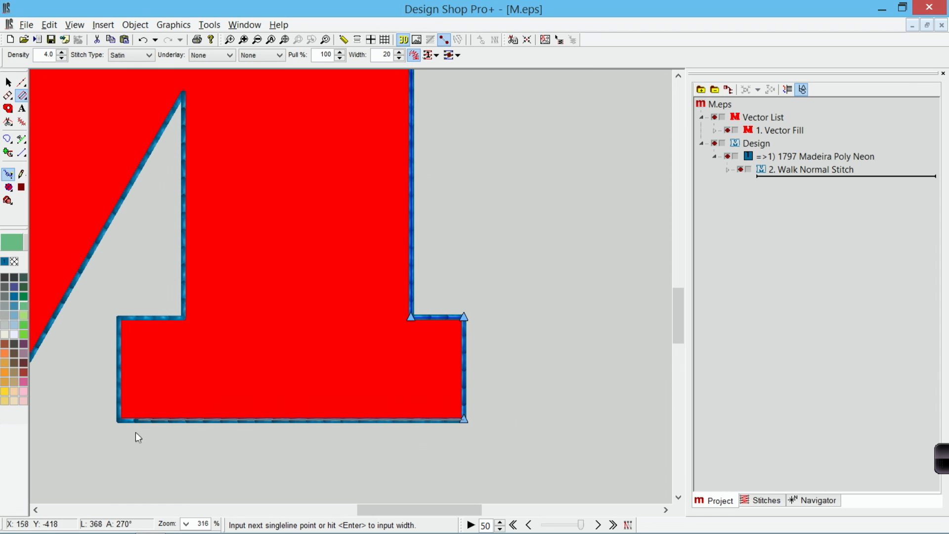
pyautogui.click(120, 420)
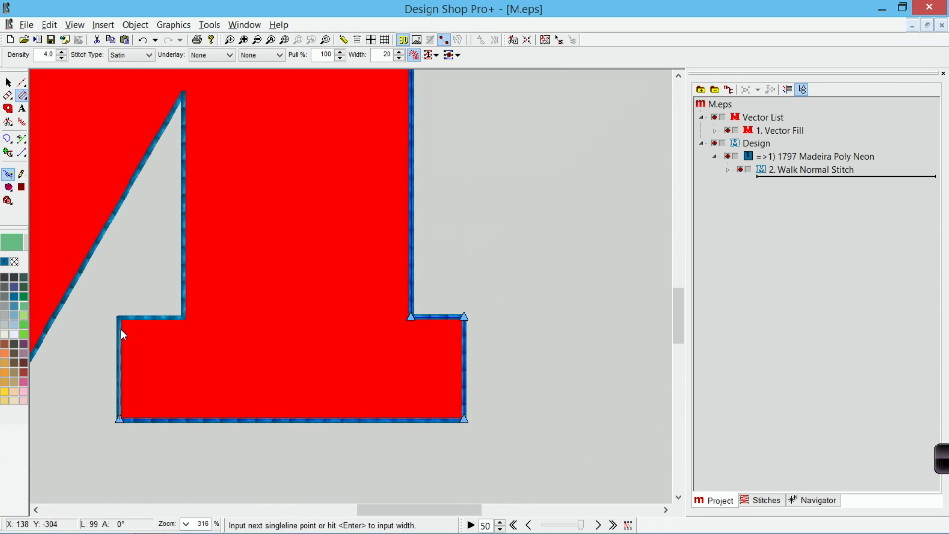
pyautogui.click(119, 317)
pyautogui.click(185, 318)
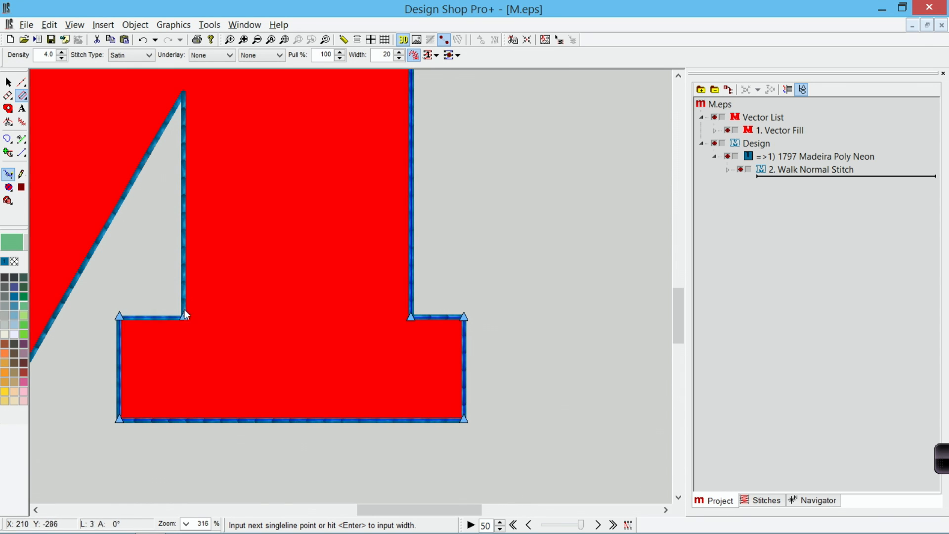
# Finish the single-line border through the right inner peak, the central V's lower tip and the left inner peak, accepting the default width.
pyautogui.click(184, 92)
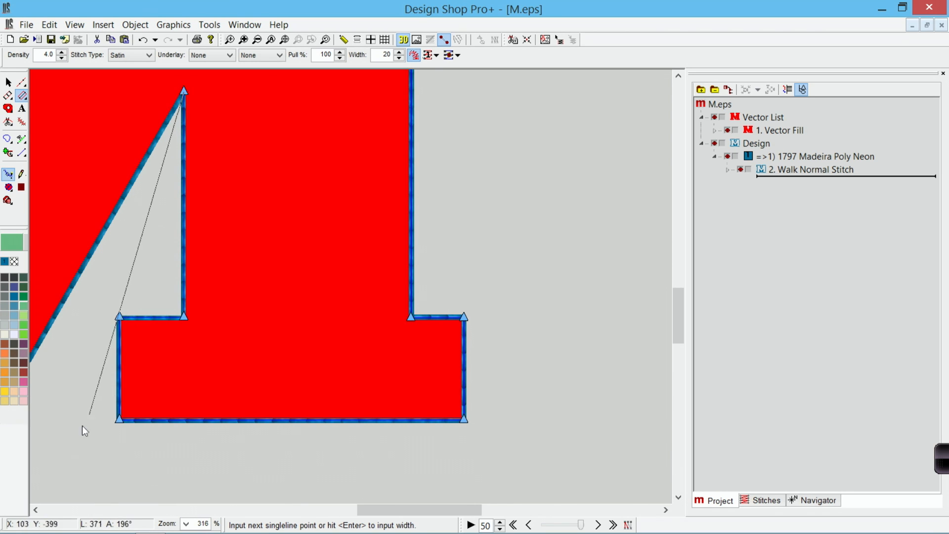
pyautogui.click(223, 318)
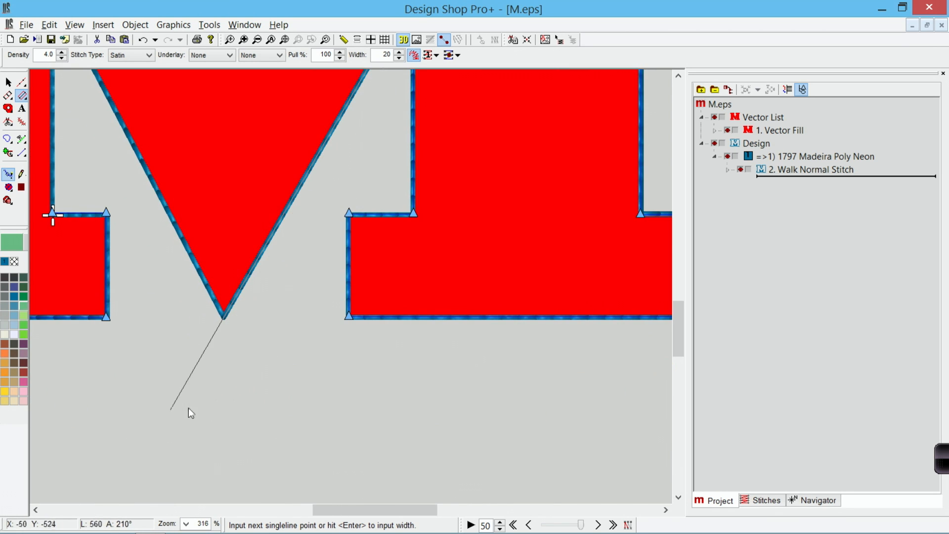
pyautogui.click(222, 315)
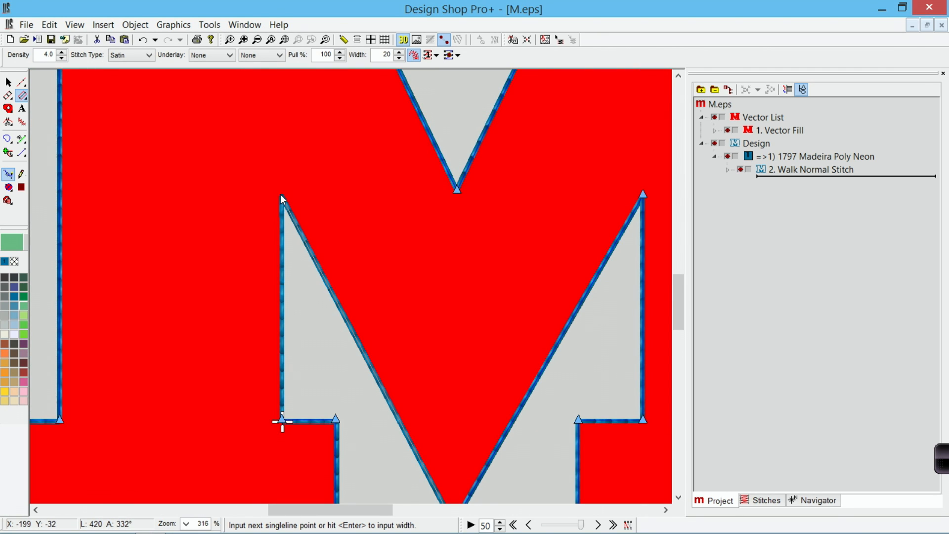
pyautogui.click(282, 196)
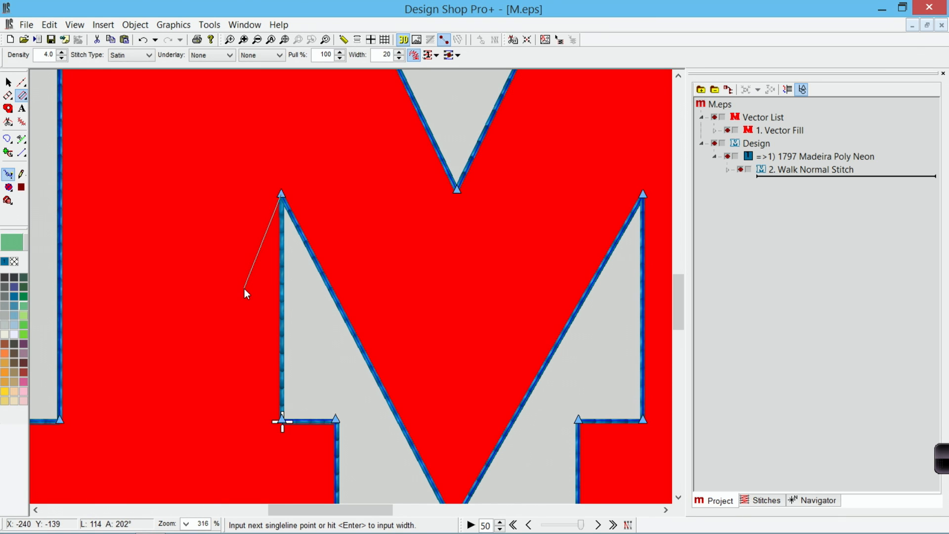
pyautogui.press('Return')
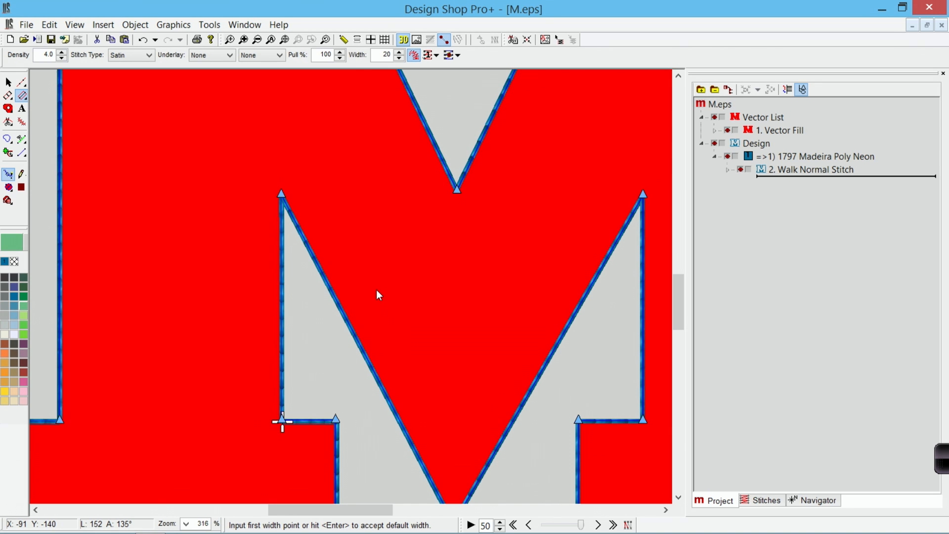
pyautogui.press('Return')
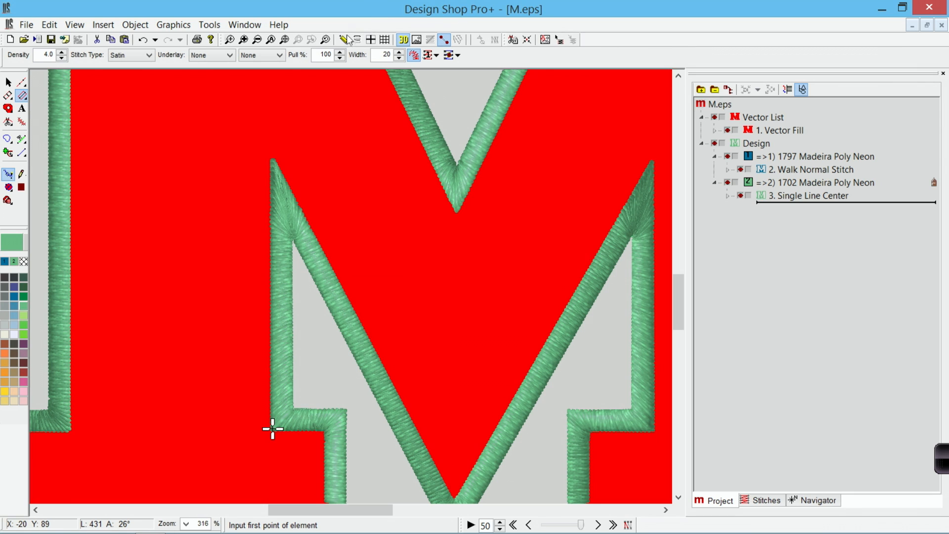
pyautogui.click(326, 40)
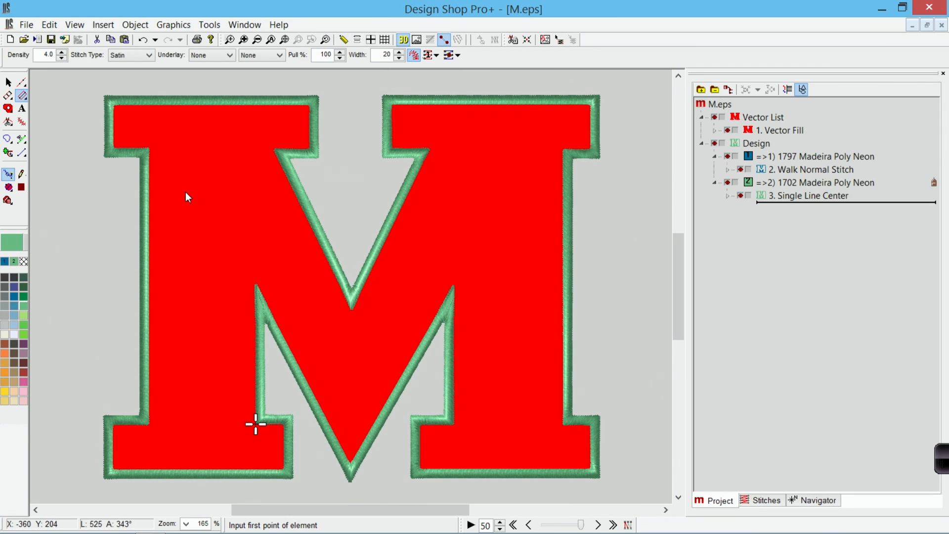
# Select the green border, hide the vector fill artwork and turn off the 3D stitch view.
pyautogui.click(9, 83)
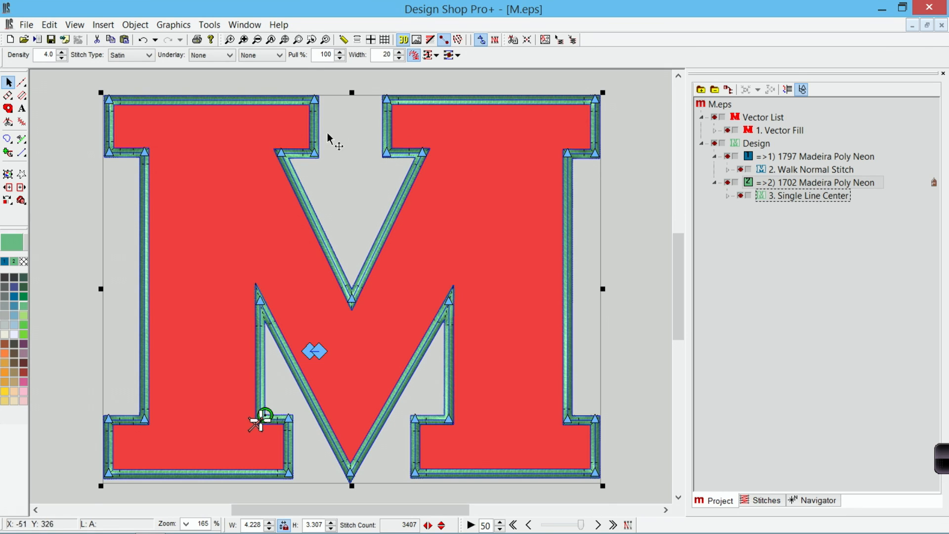
pyautogui.click(729, 131)
pyautogui.click(403, 40)
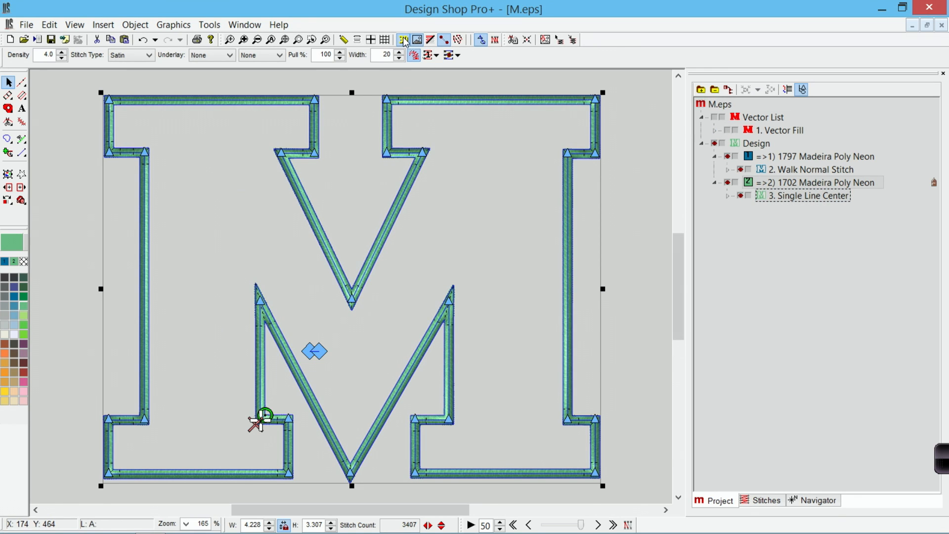
# Change the green border's stitch type from Satin to Tackle while viewing the stitches on the top-left serif up close.
pyautogui.click(230, 40)
pyautogui.moveTo(176, 88); pyautogui.dragTo(207, 128)
pyautogui.click(192, 123)
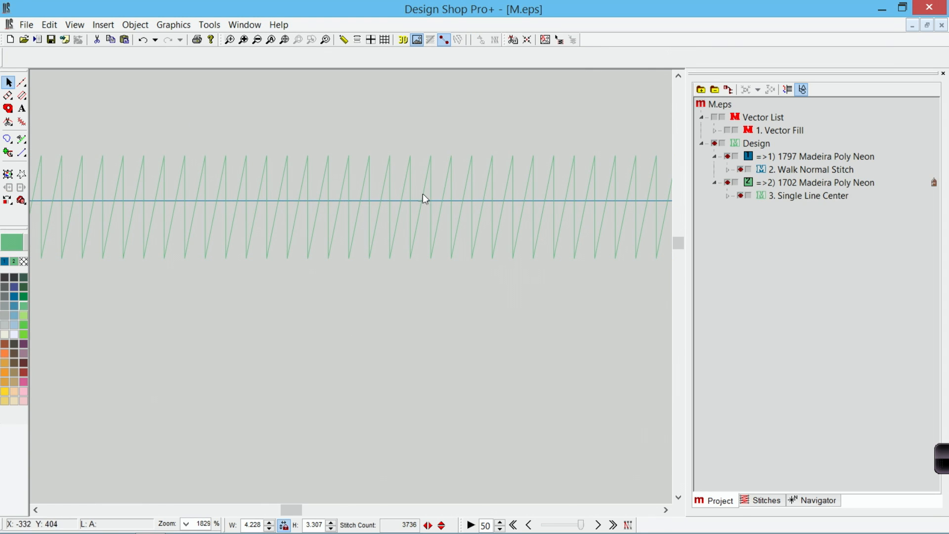
pyautogui.click(421, 227)
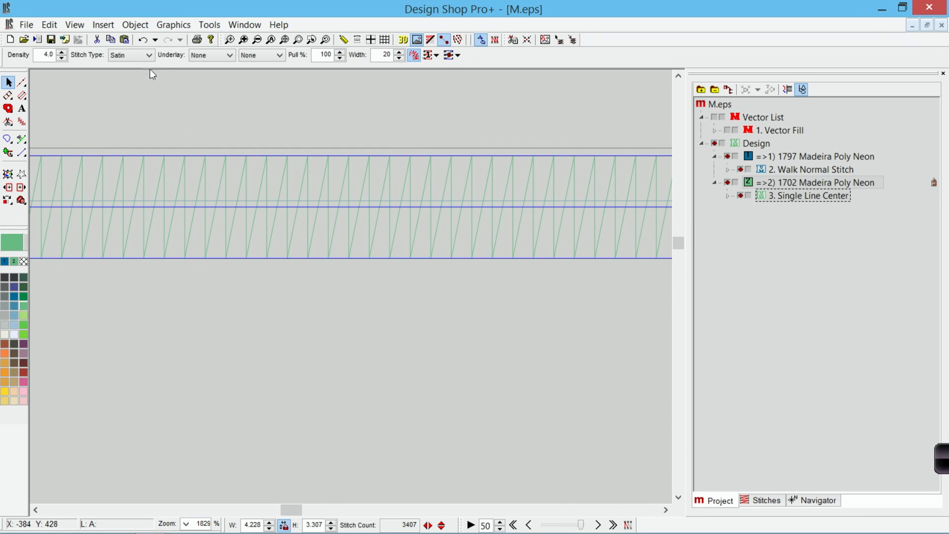
pyautogui.click(134, 56)
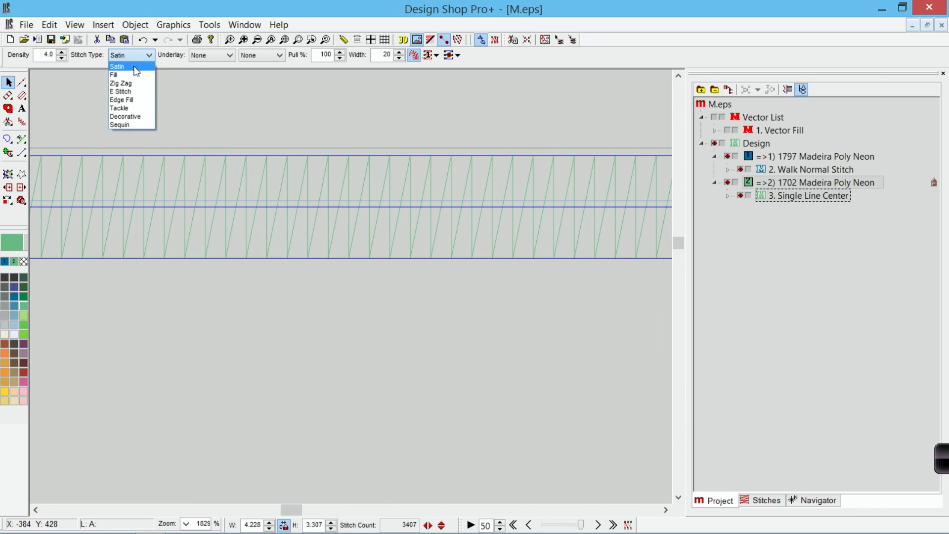
pyautogui.click(133, 108)
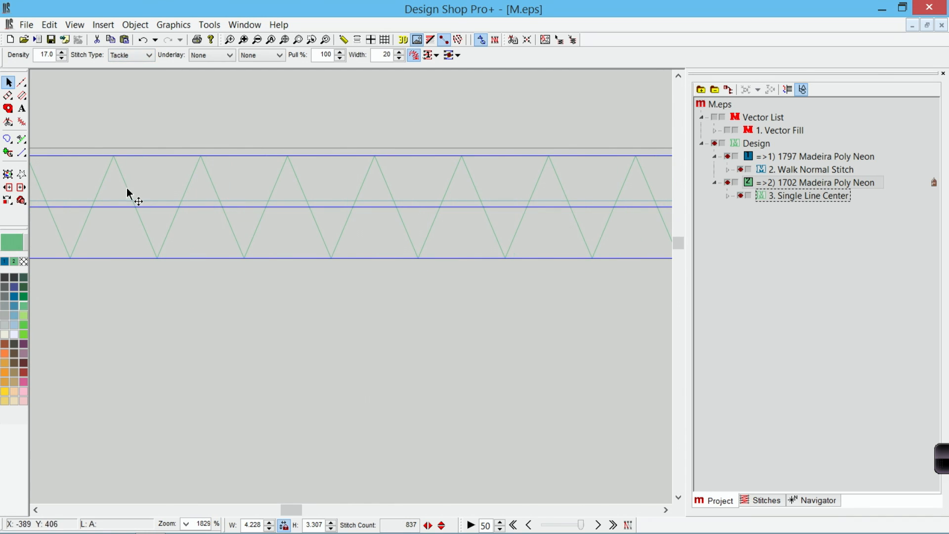
# Set the tackle border's width to 30.
pyautogui.click(377, 110)
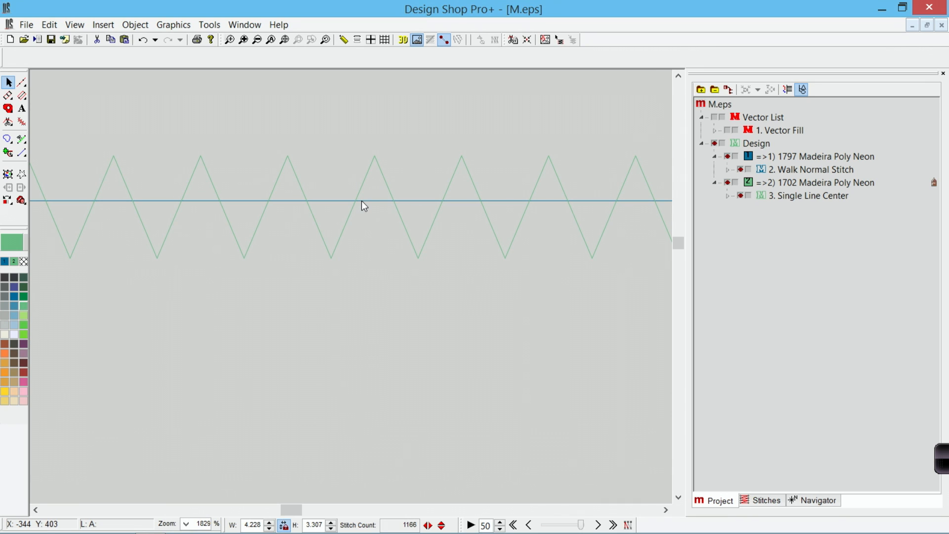
pyautogui.click(449, 186)
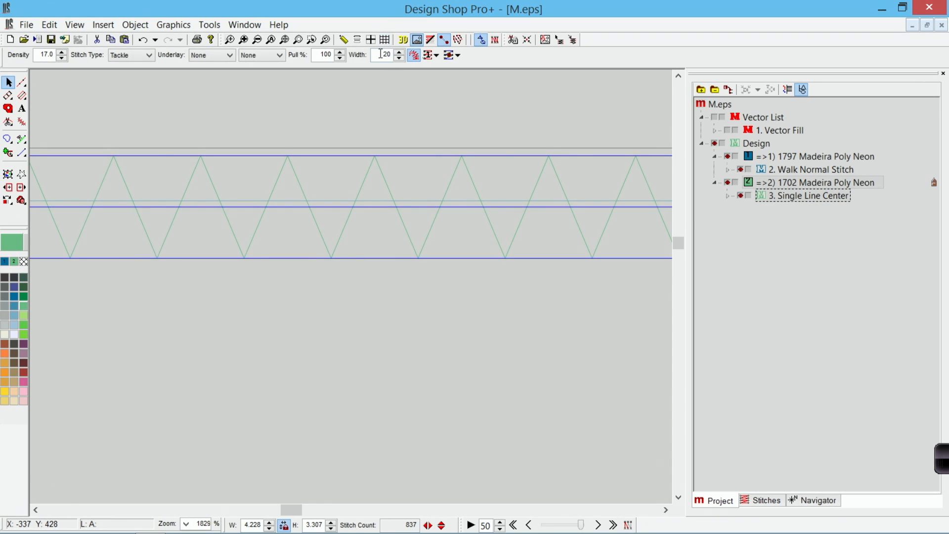
pyautogui.scroll(9, 381, 54)
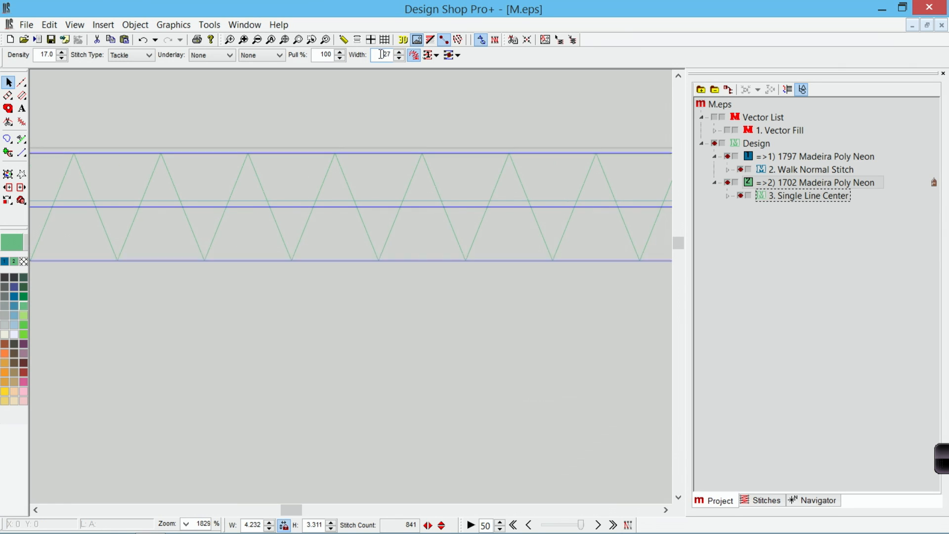
pyautogui.scroll(1, 381, 54)
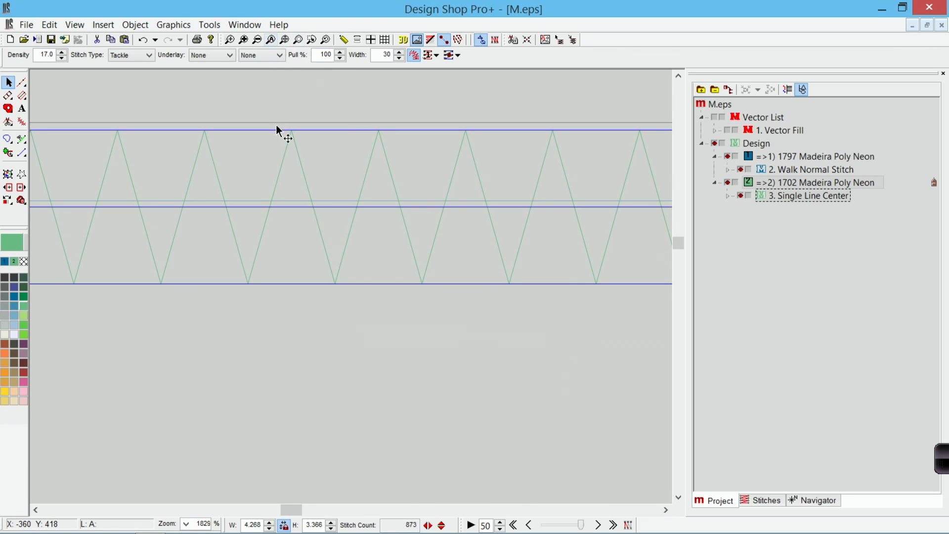
# Open the Singleline settings in the tackle border's object properties.
pyautogui.click(326, 41)
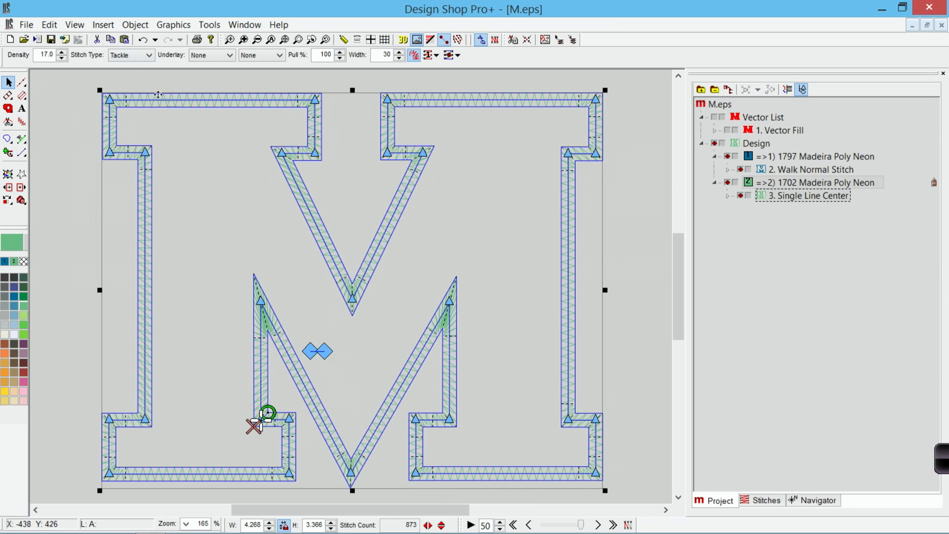
pyautogui.rightClick(239, 118)
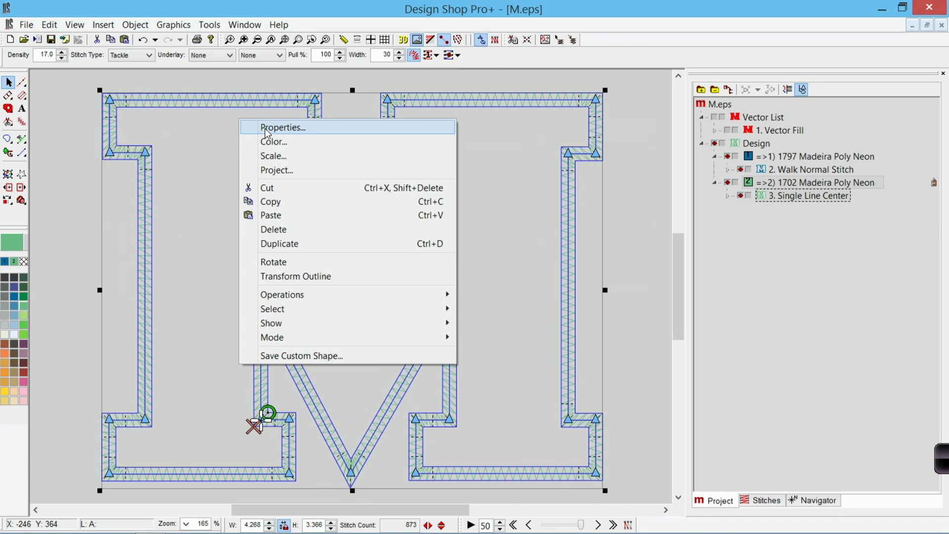
pyautogui.click(265, 128)
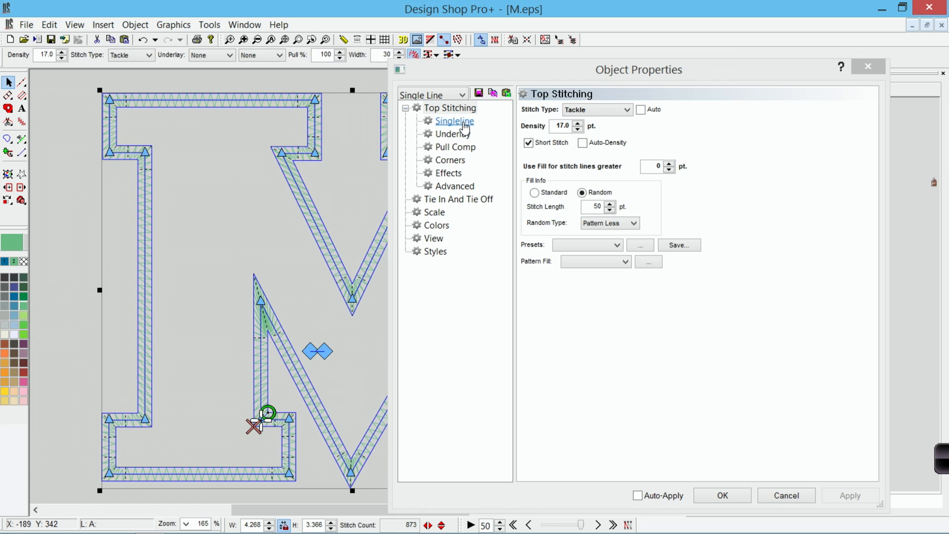
pyautogui.click(453, 121)
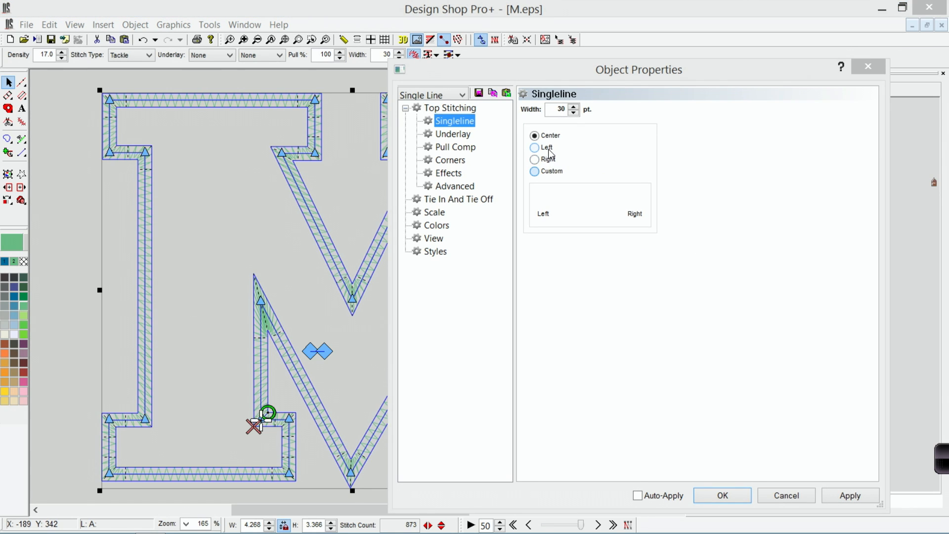
# Try placing the tackle stitching on the left side of the line, and on the right side.
pyautogui.click(539, 148)
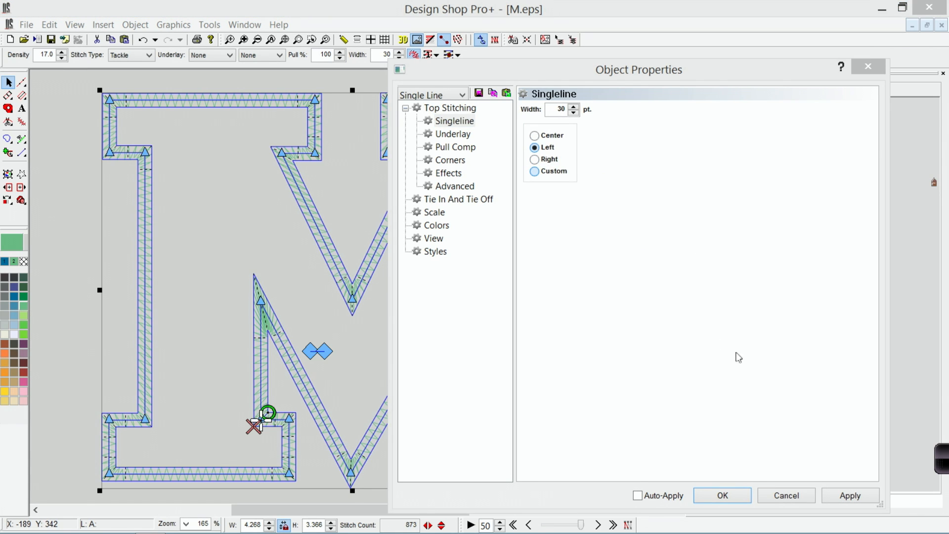
pyautogui.click(859, 499)
pyautogui.click(548, 160)
pyautogui.click(850, 496)
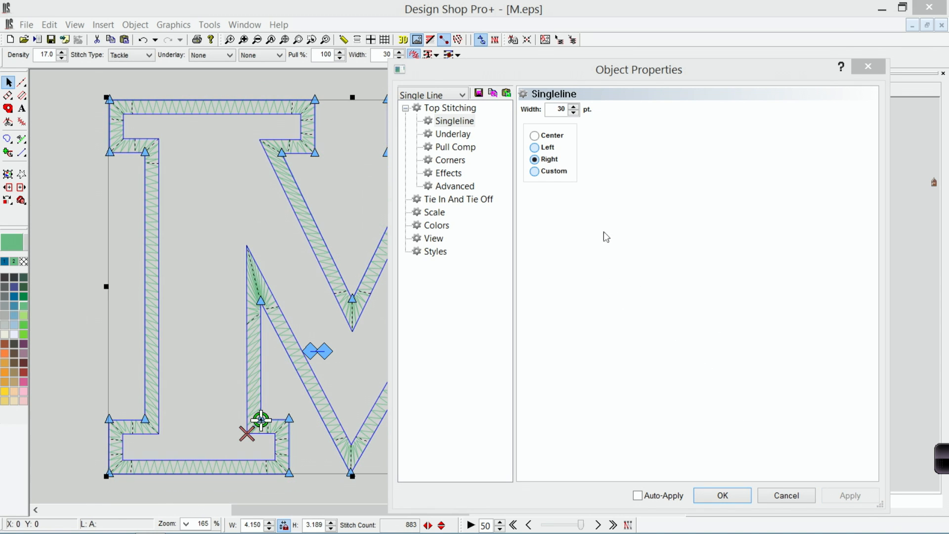
# Give the single-line border a custom offset of 80% and apply it.
pyautogui.click(547, 172)
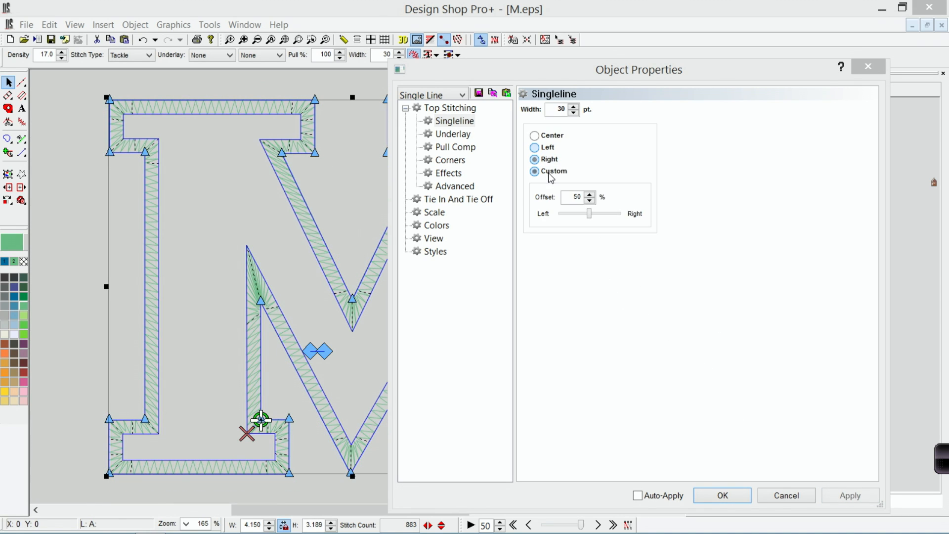
pyautogui.click(608, 215)
pyautogui.click(564, 200)
pyautogui.scroll(5, 564, 201)
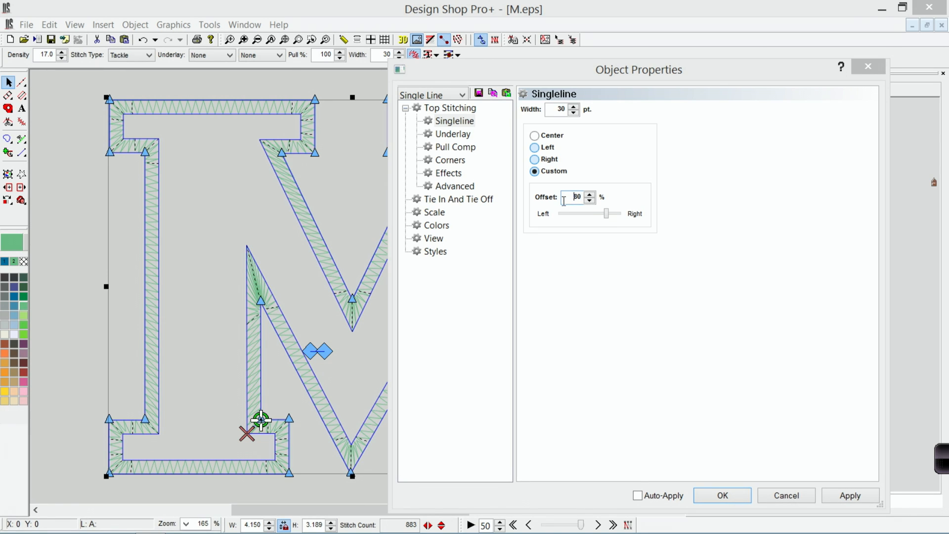
pyautogui.click(860, 497)
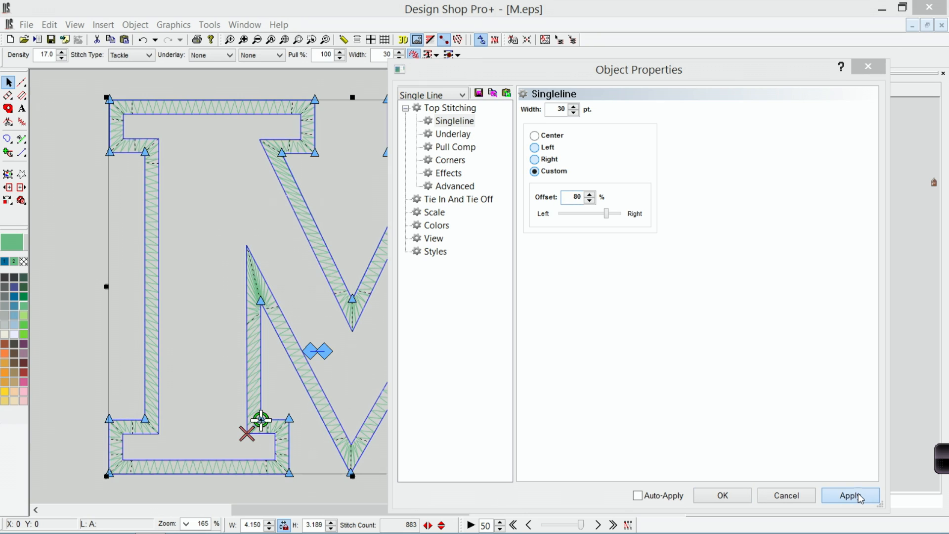
pyautogui.click(734, 494)
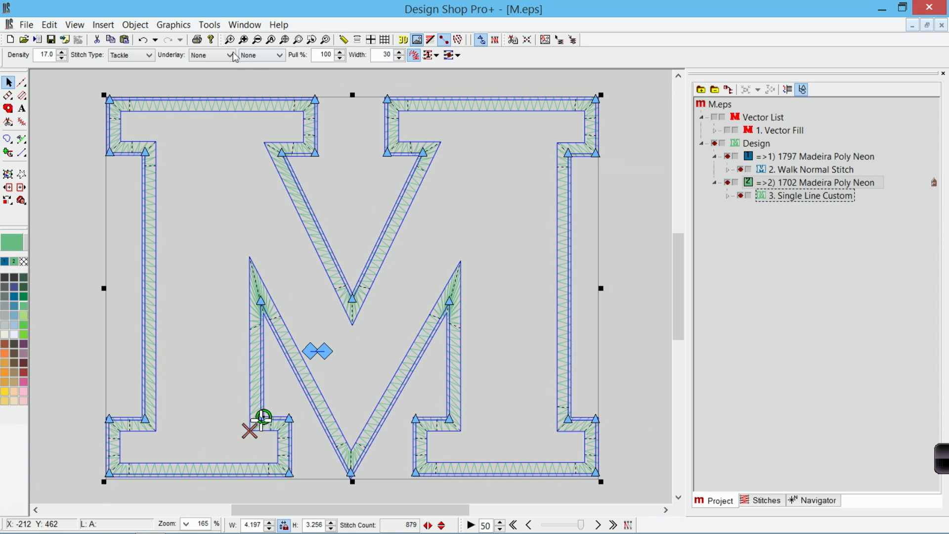
# Examine the offset tackle stitches against the walk stitch outline, up close on the top-left serif and across the whole letter.
pyautogui.moveTo(180, 85); pyautogui.dragTo(232, 148)
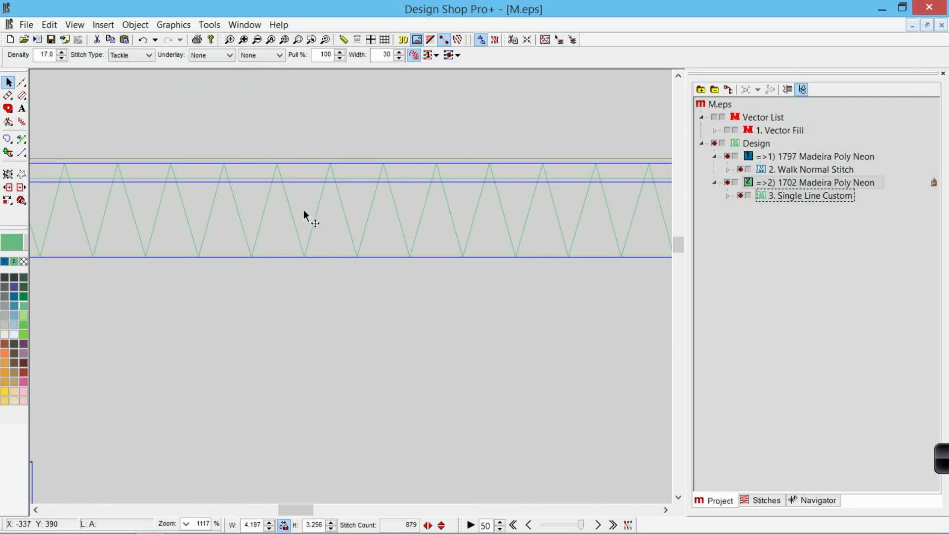
pyautogui.click(324, 40)
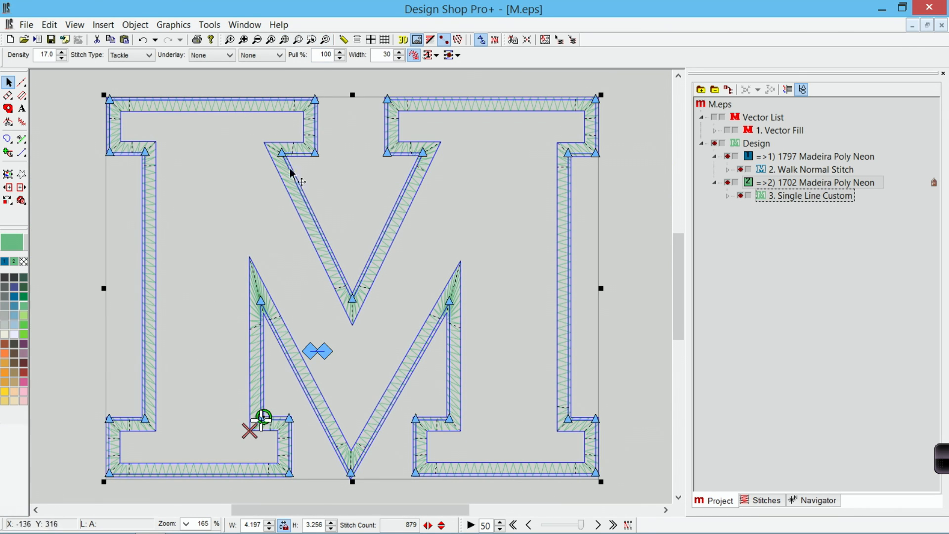
pyautogui.click(626, 328)
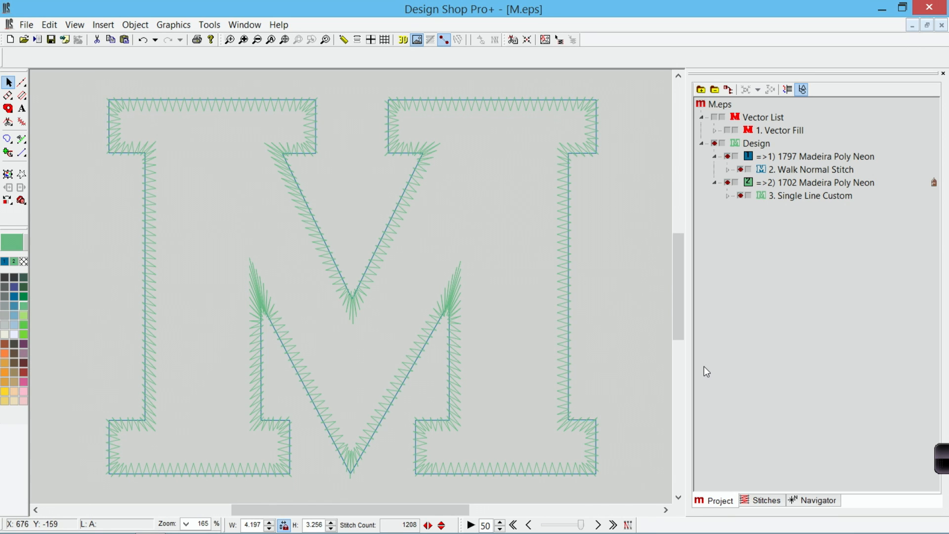
pyautogui.click(944, 467)
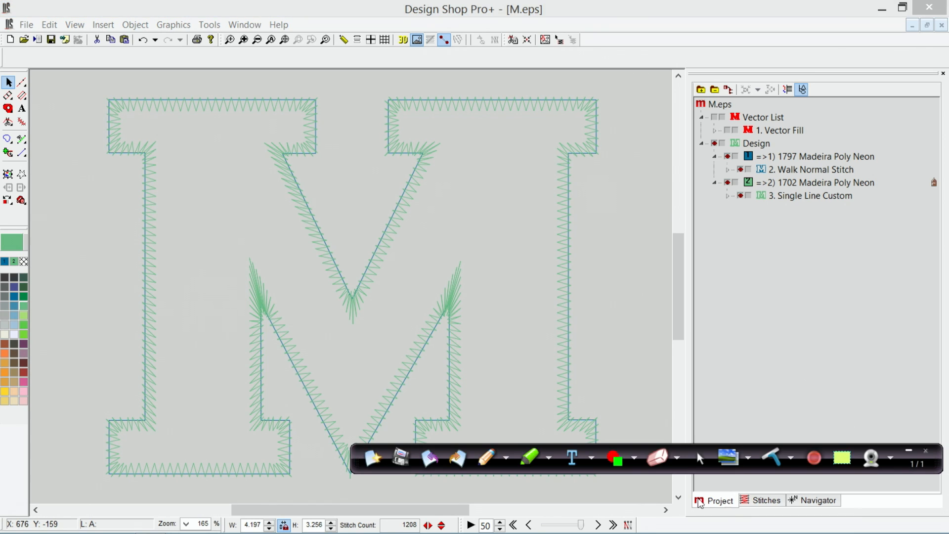
pyautogui.click(532, 459)
pyautogui.moveTo(463, 263)
pyautogui.mouseDown()
pyautogui.moveTo(437, 292)
pyautogui.moveTo(447, 319)
pyautogui.moveTo(475, 289)
pyautogui.moveTo(467, 268)
pyautogui.mouseUp()
pyautogui.moveTo(290, 265)
pyautogui.mouseDown()
pyautogui.moveTo(258, 253)
pyautogui.moveTo(225, 268)
pyautogui.moveTo(233, 317)
pyautogui.moveTo(266, 326)
pyautogui.moveTo(291, 280)
pyautogui.moveTo(284, 256)
pyautogui.mouseUp()
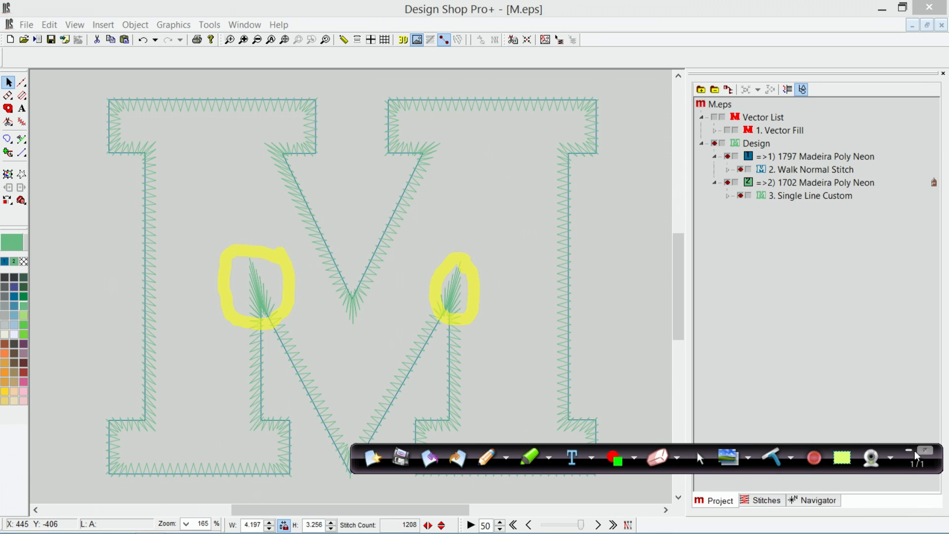
pyautogui.click(771, 458)
pyautogui.click(907, 450)
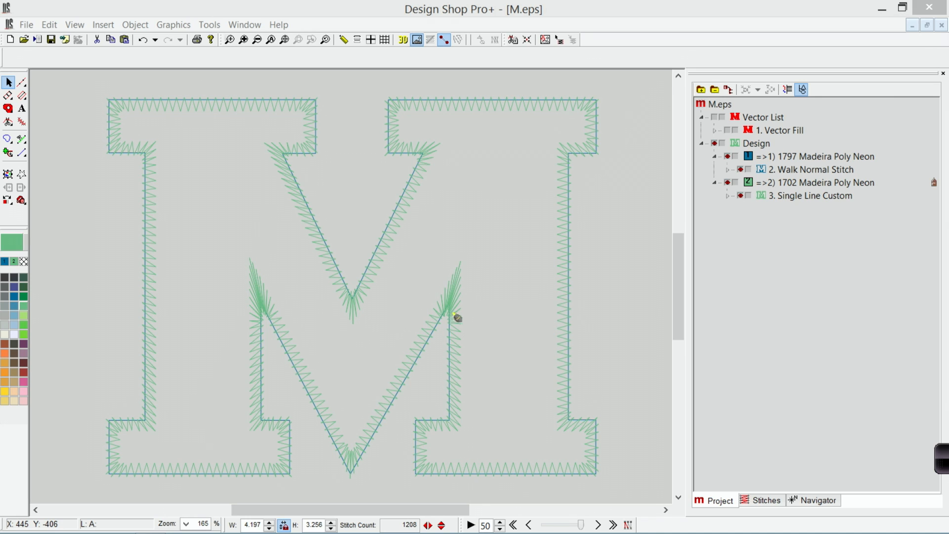
pyautogui.click(939, 458)
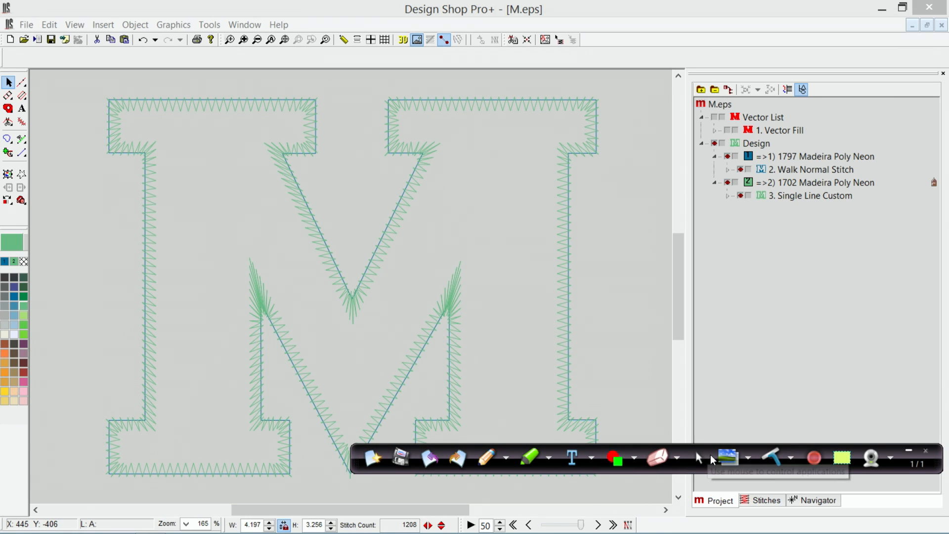
pyautogui.click(909, 450)
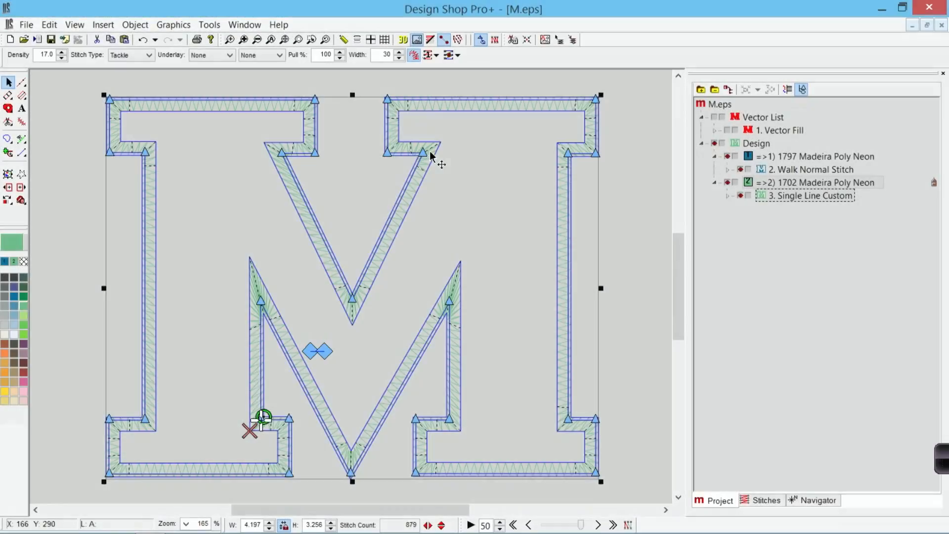
# Enable type 2 miter corners for the tackle border in its object properties and apply them.
pyautogui.rightClick(480, 139)
pyautogui.click(497, 147)
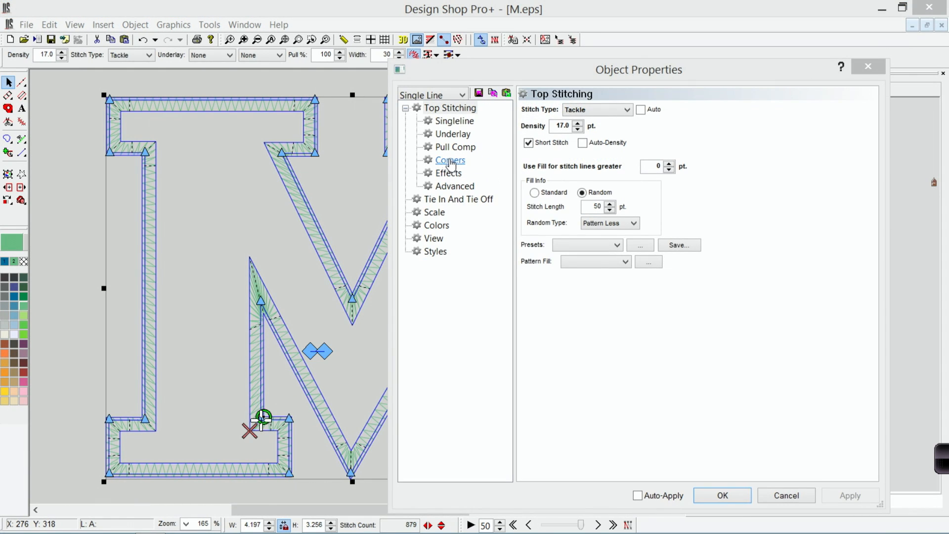
pyautogui.click(448, 161)
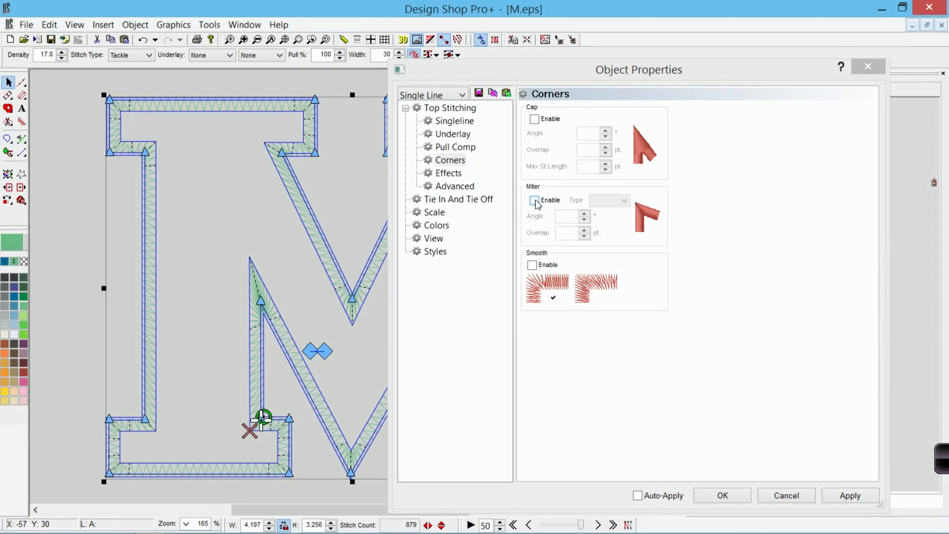
pyautogui.click(536, 202)
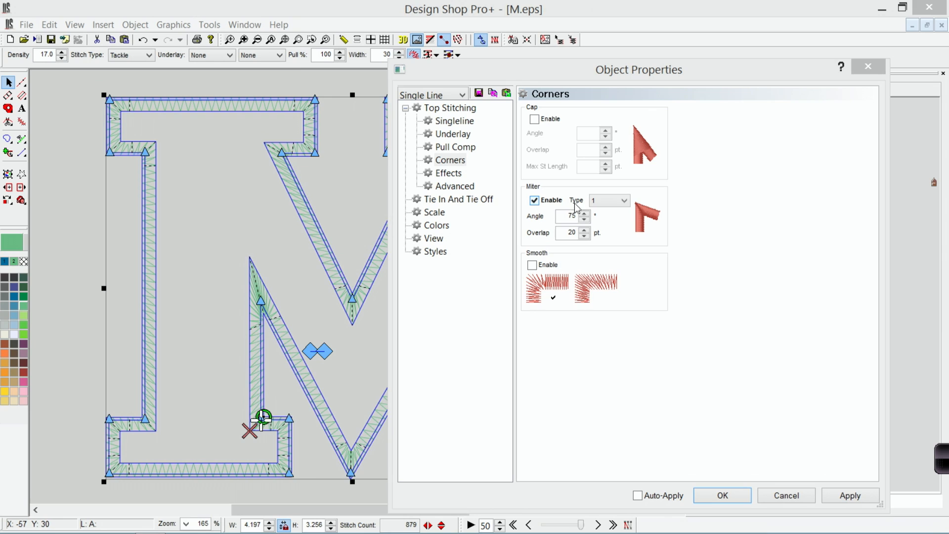
pyautogui.click(603, 221)
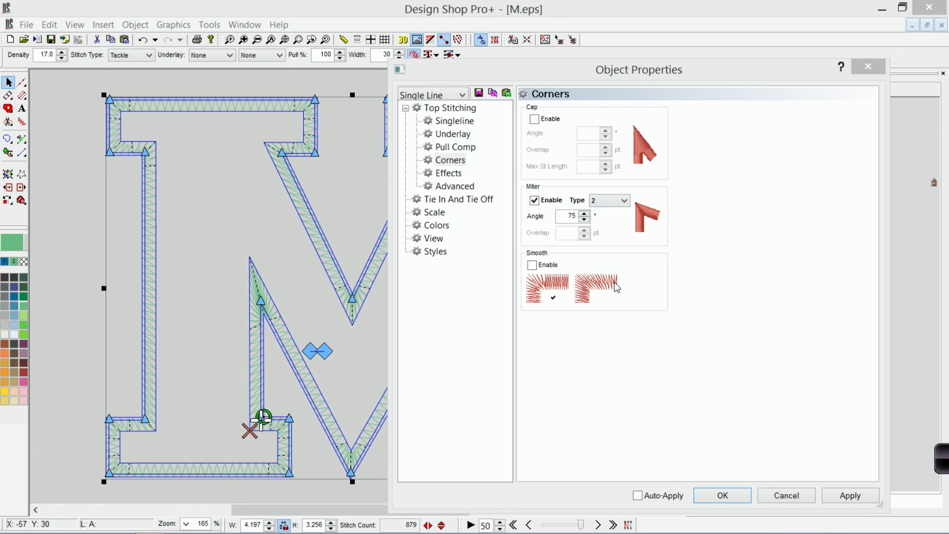
pyautogui.click(849, 493)
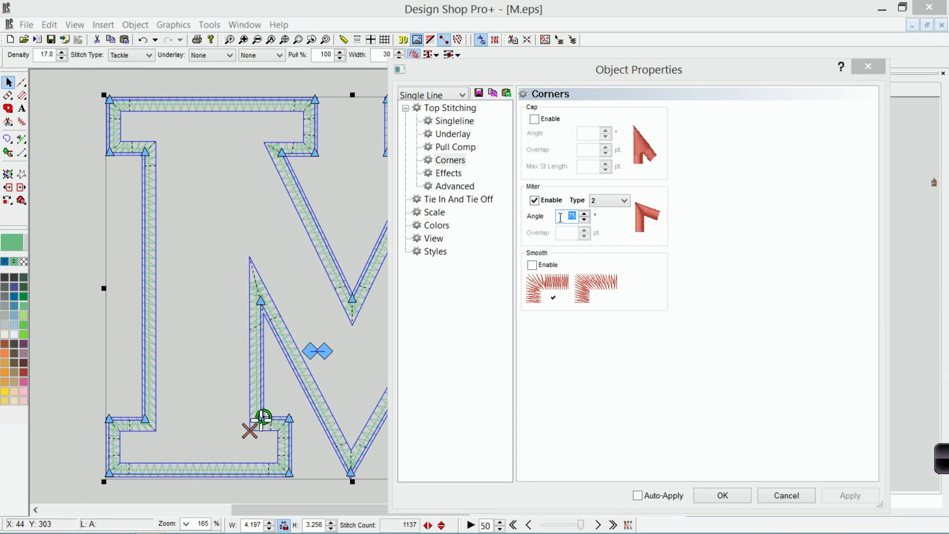
# Set the tackle border's miter angle to 120° and apply the corner settings.
pyautogui.write('120')
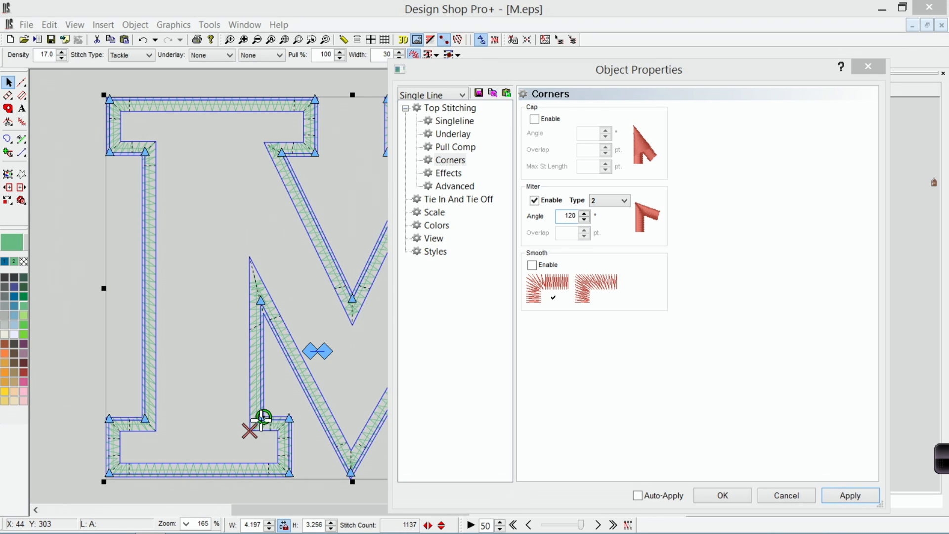
pyautogui.click(861, 500)
pyautogui.click(735, 501)
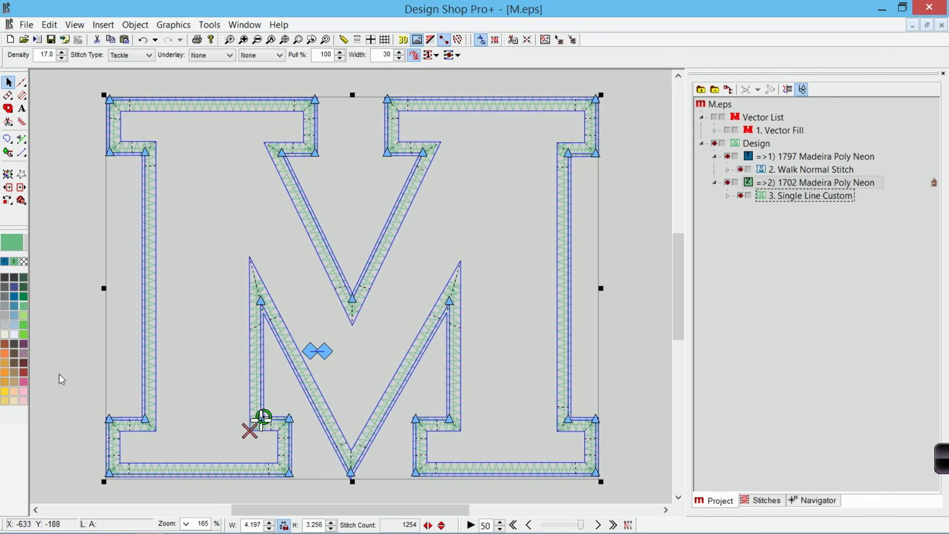
# Examine the mitered tackle stitches against the walk outline, across the whole letter and up close around the inner left peak.
pyautogui.click(73, 374)
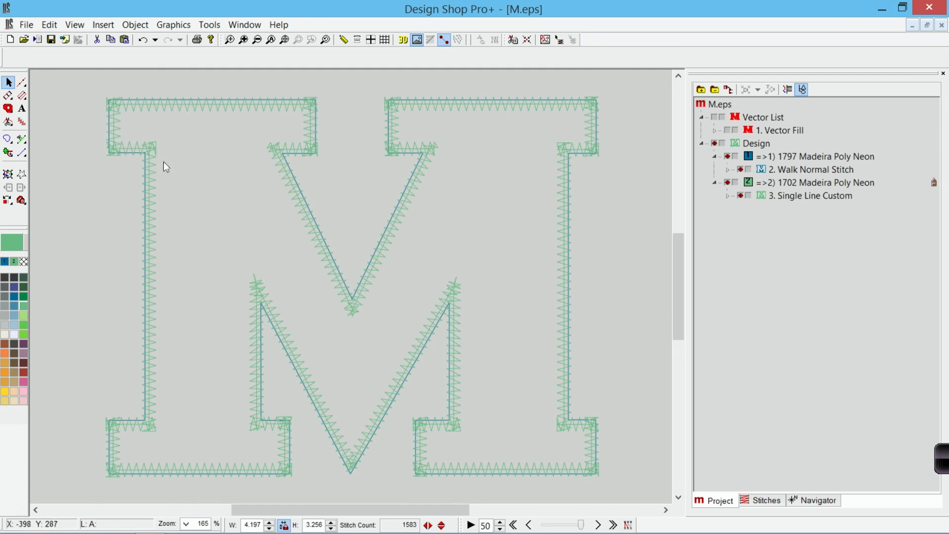
pyautogui.click(559, 393)
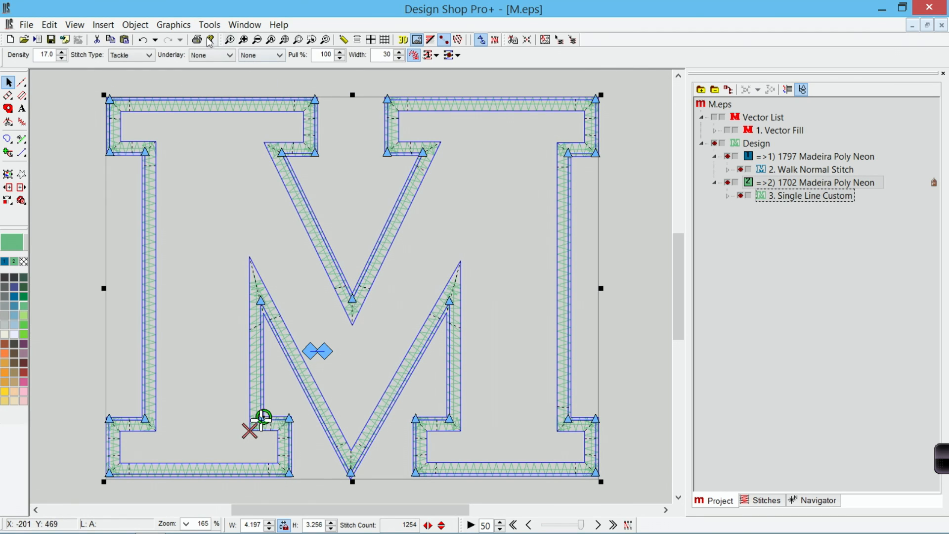
pyautogui.moveTo(217, 204); pyautogui.dragTo(317, 440)
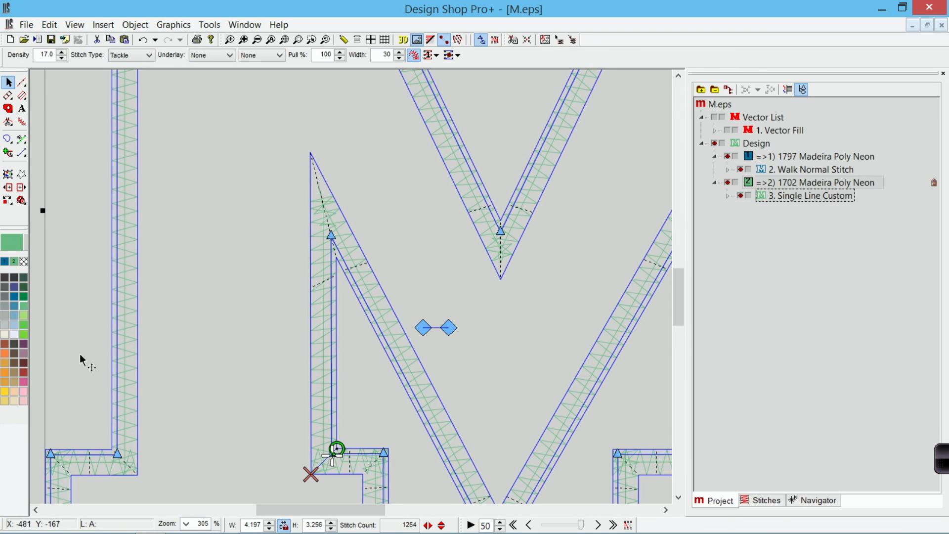
pyautogui.click(40, 373)
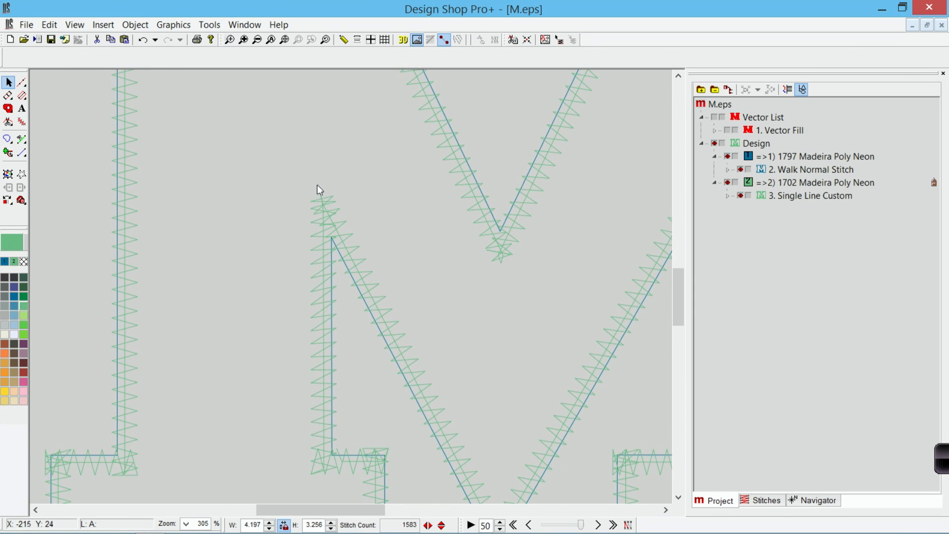
pyautogui.click(327, 318)
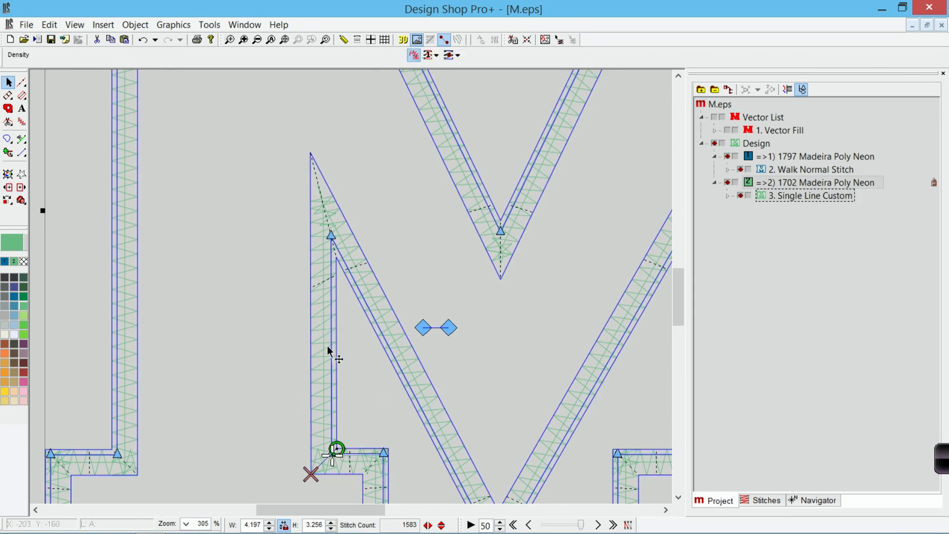
# Move the tackle border's stitch end point slightly up and outward from the inner corner of the lower-left serif.
pyautogui.moveTo(316, 481)
pyautogui.mouseDown()
pyautogui.moveTo(323, 486)
pyautogui.moveTo(301, 471)
pyautogui.mouseUp()
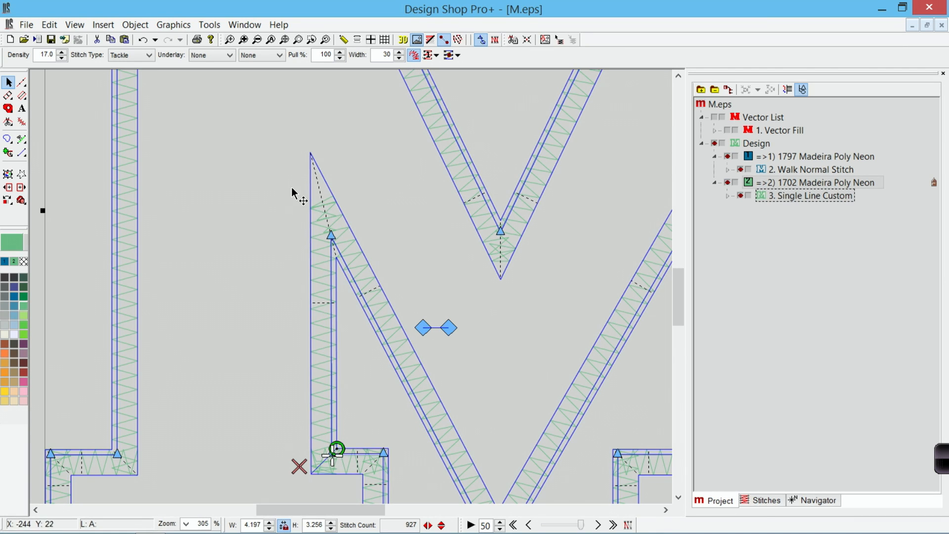
pyautogui.click(297, 39)
pyautogui.click(322, 88)
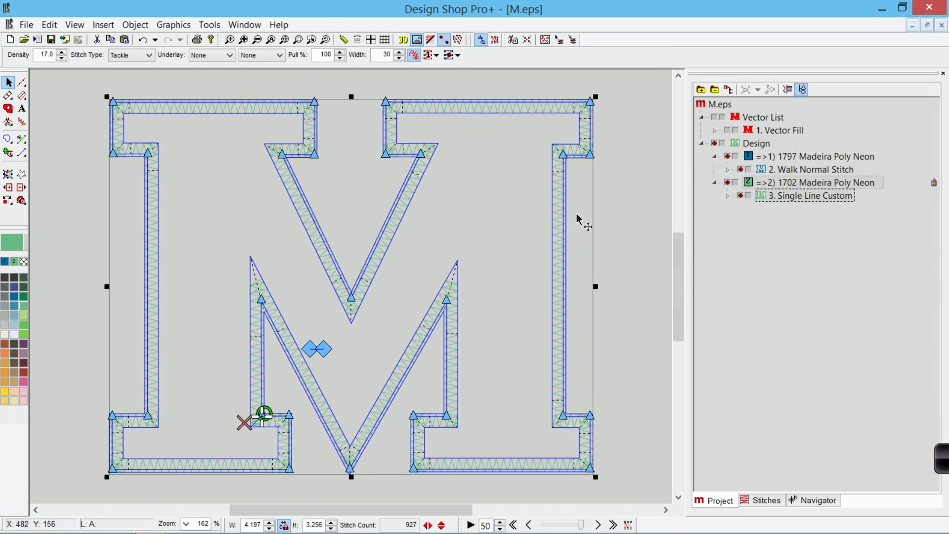
# Duplicate the tackle single-line border and turn the copy into a Satin border with a width of 40.
pyautogui.rightClick(771, 197)
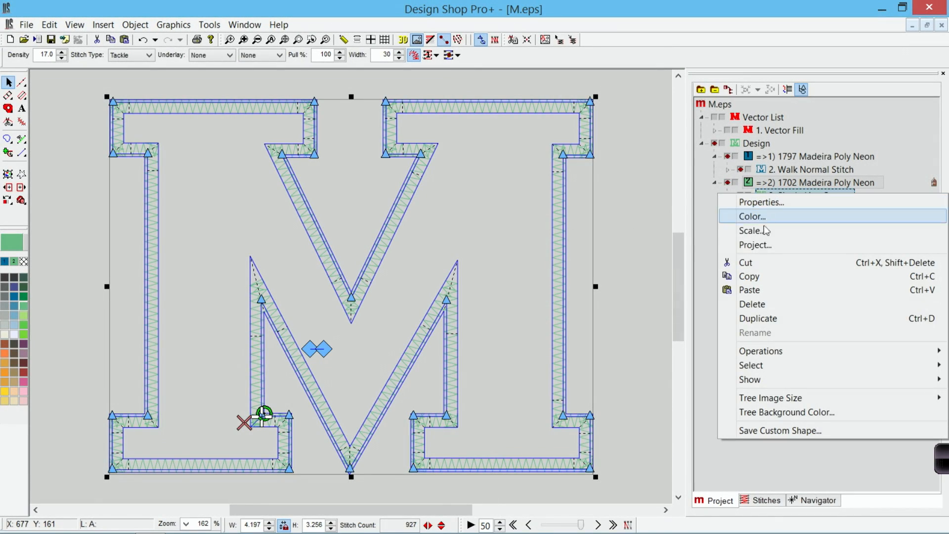
pyautogui.click(761, 319)
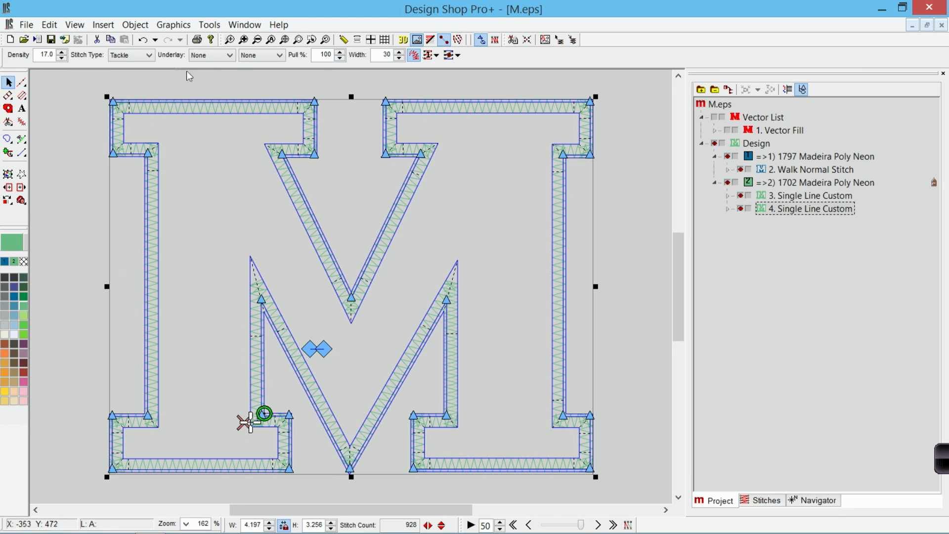
pyautogui.click(129, 55)
pyautogui.click(127, 66)
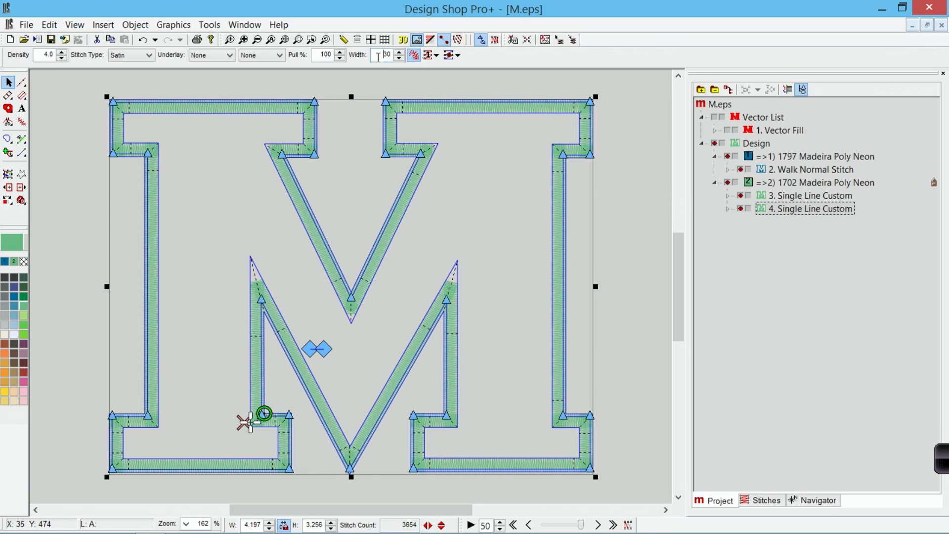
pyautogui.scroll(9, 378, 57)
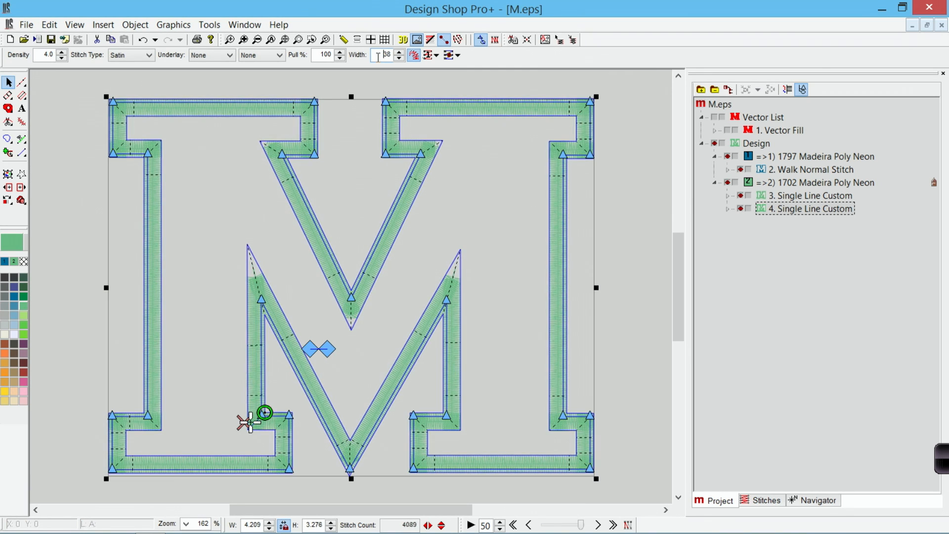
pyautogui.scroll(1, 378, 57)
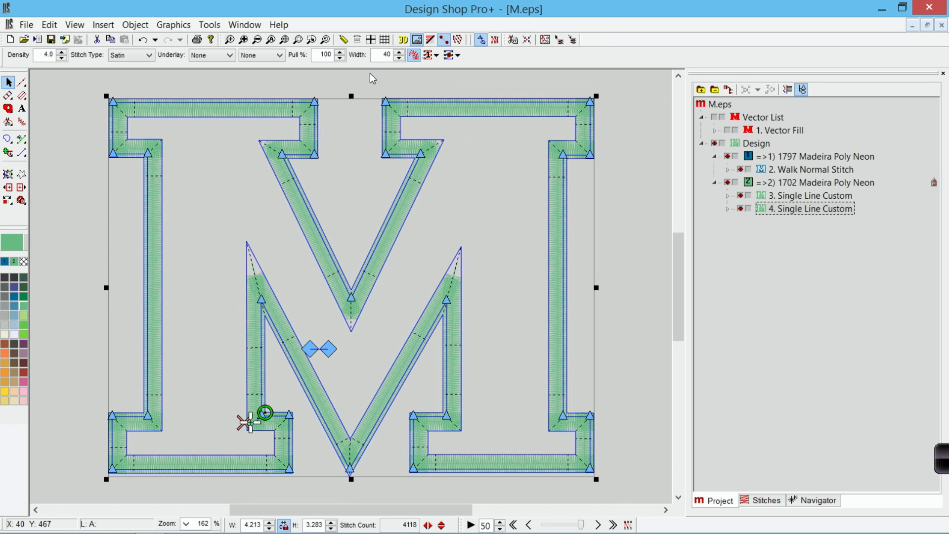
# Change the satin border's miter corners to type 1 with an angle of 75° and apply.
pyautogui.rightClick(353, 182)
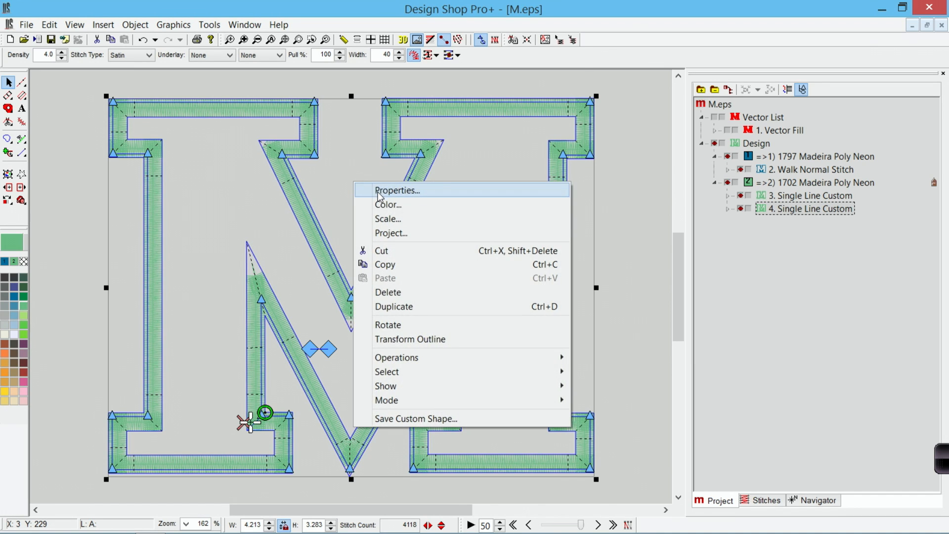
pyautogui.click(381, 192)
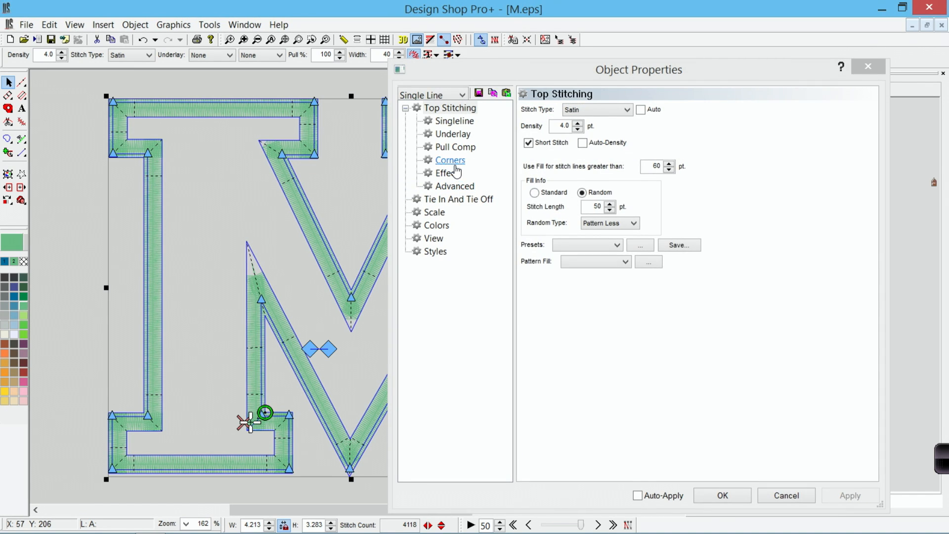
pyautogui.click(451, 161)
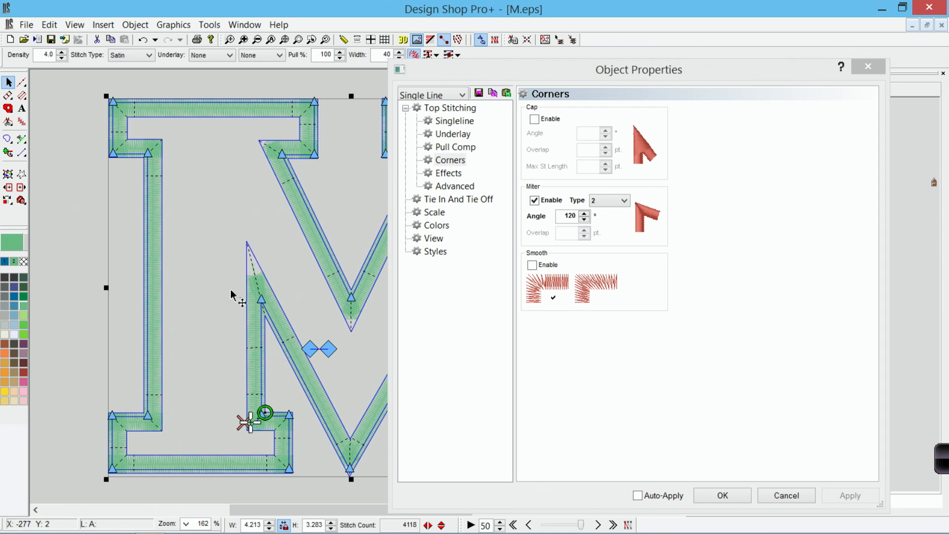
pyautogui.click(613, 205)
pyautogui.click(612, 211)
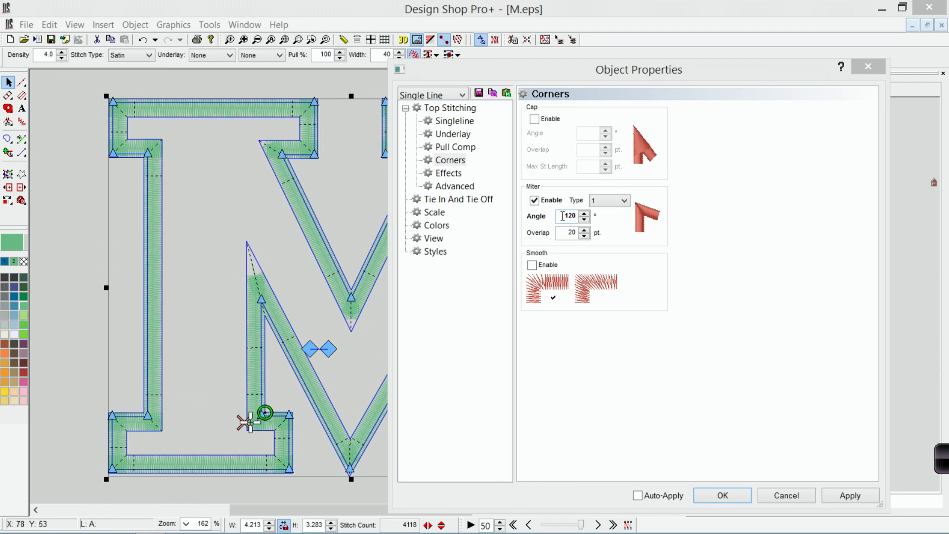
pyautogui.write('75')
pyautogui.click(850, 495)
pyautogui.click(722, 496)
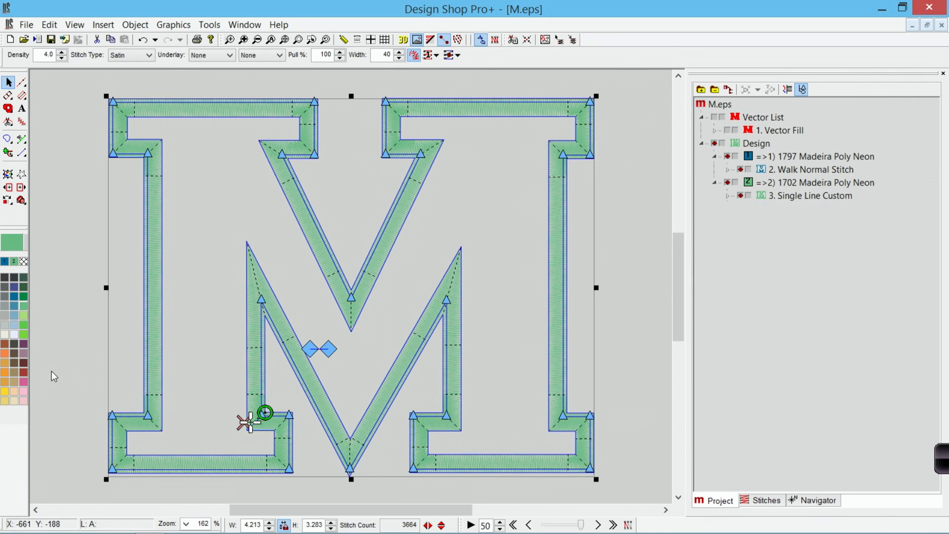
# Preview the design in 3D and review the walk stitch, tackle and satin border elements one after another.
pyautogui.click(54, 376)
pyautogui.click(404, 40)
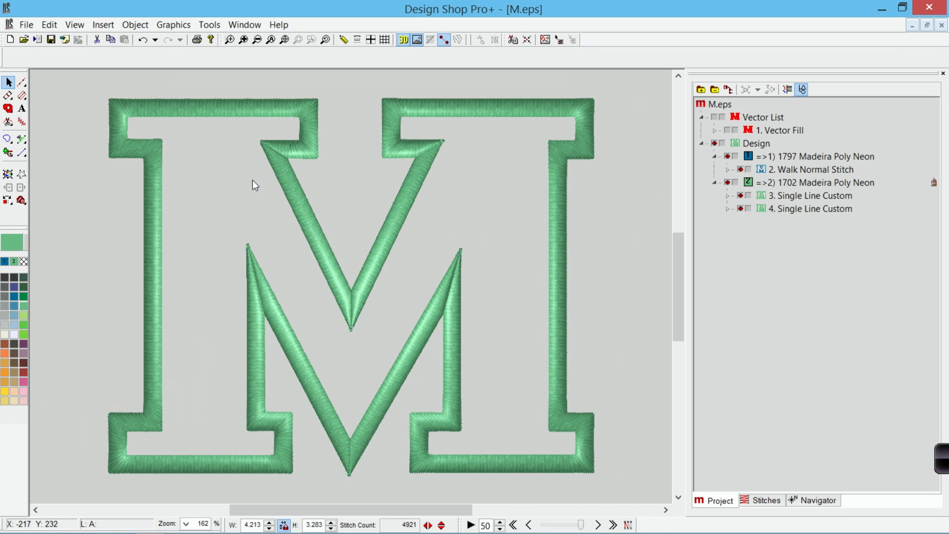
pyautogui.click(824, 170)
pyautogui.click(815, 198)
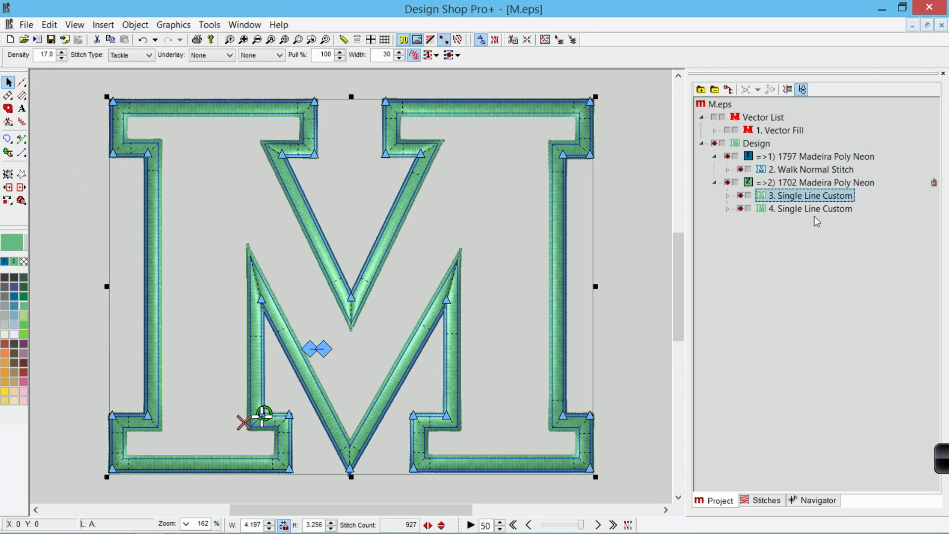
pyautogui.click(810, 208)
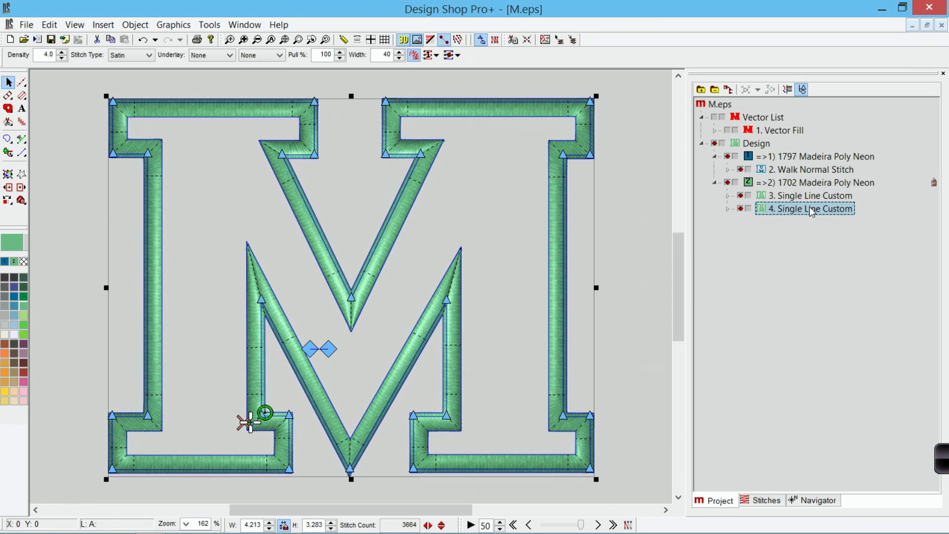